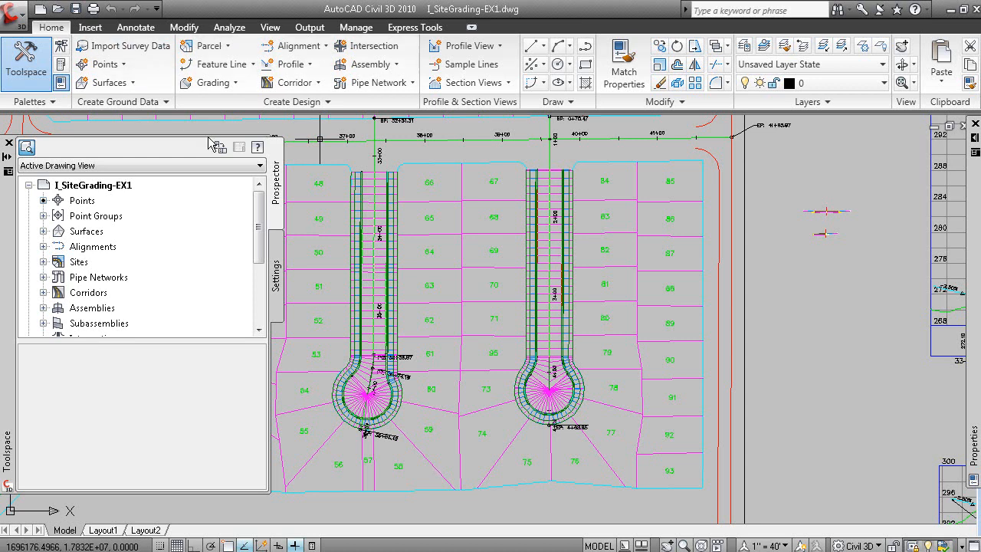
Step: Create a feature line from the corridor's outer sidewalk edge beside lots 68–71, using the Grading site and style without a dynamic corridor link
left_click(239, 68)
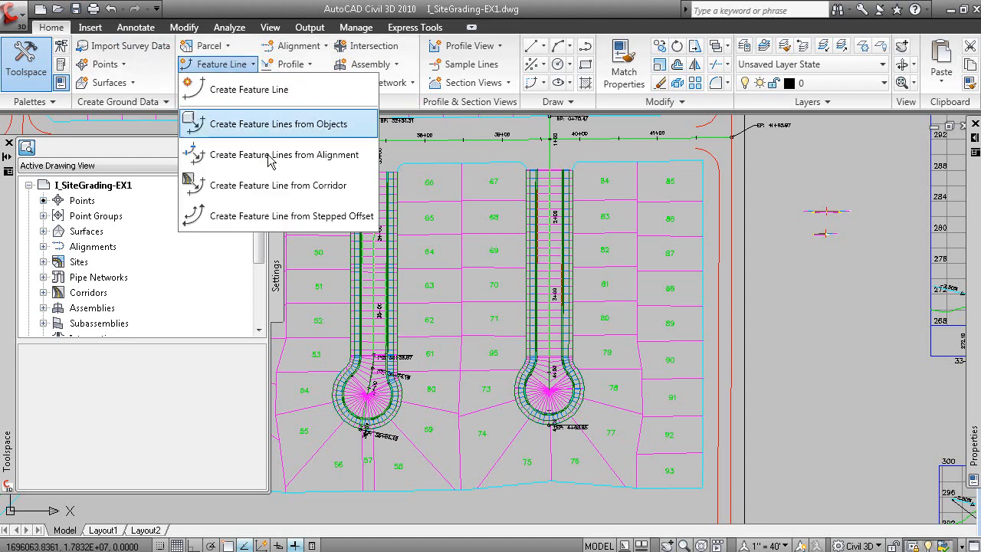
left_click(293, 189)
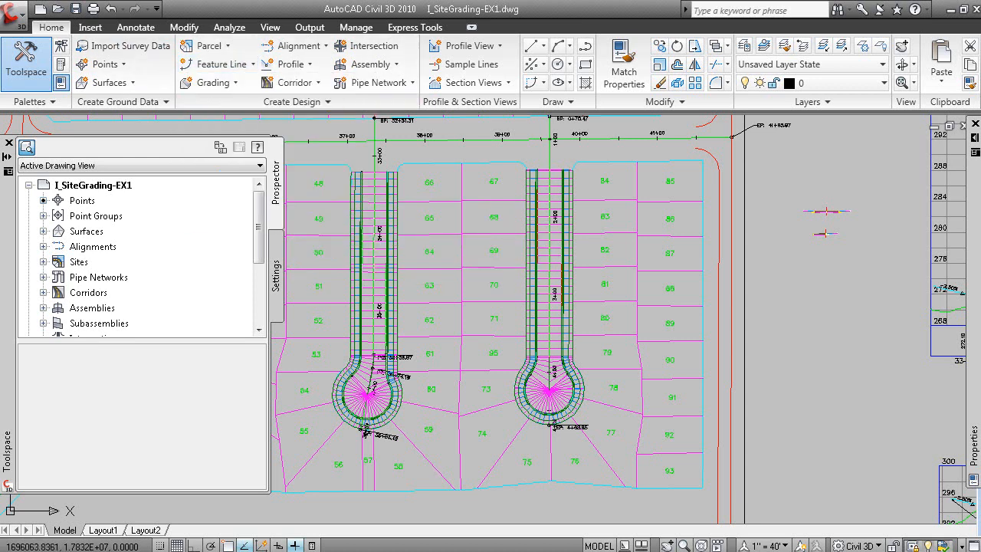
scroll(516, 249, "up", 5)
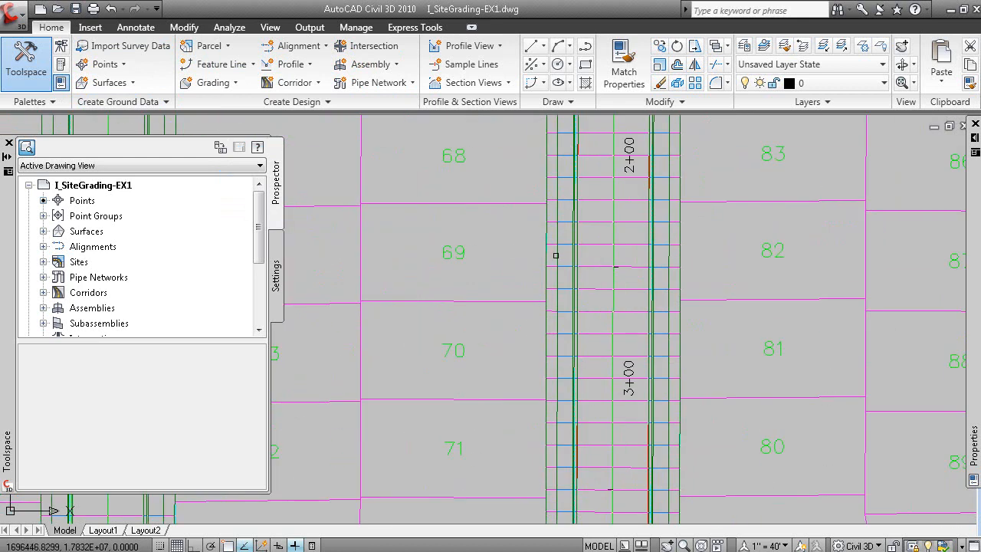
left_click(544, 253)
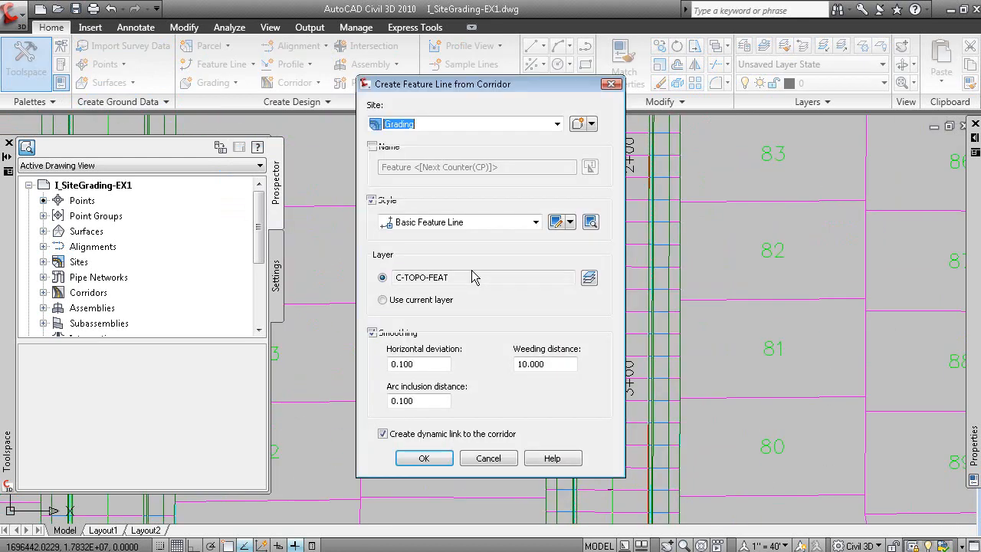
left_click(442, 222)
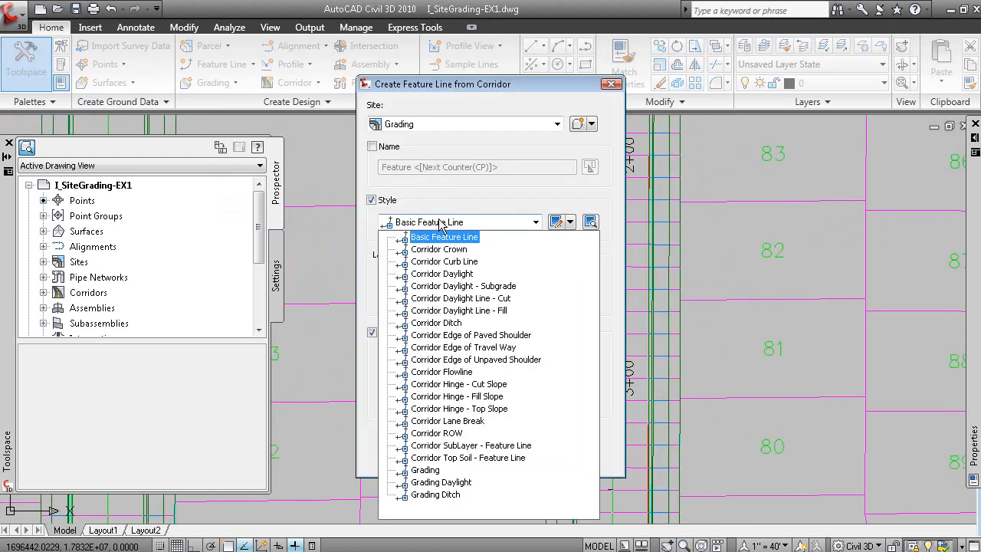
left_click(439, 469)
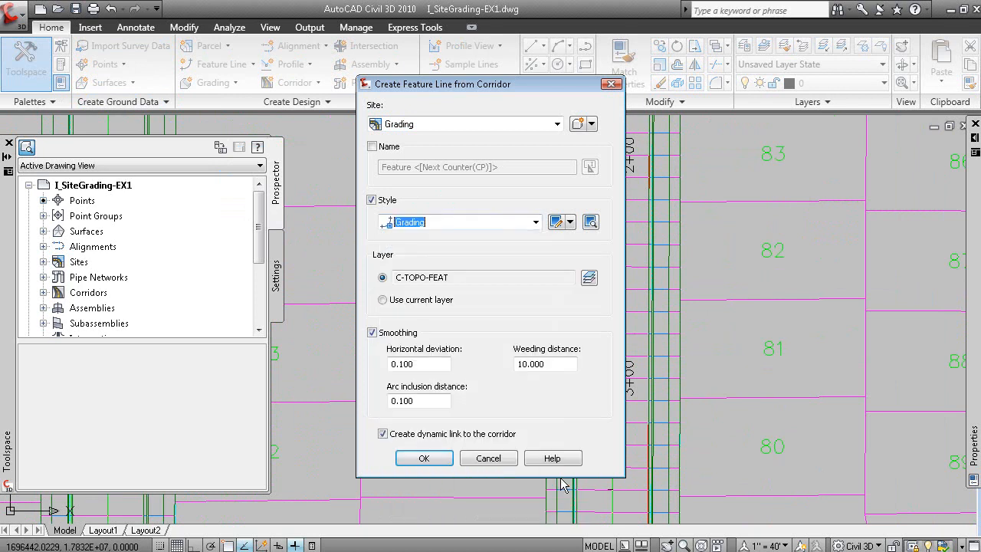
left_click(417, 433)
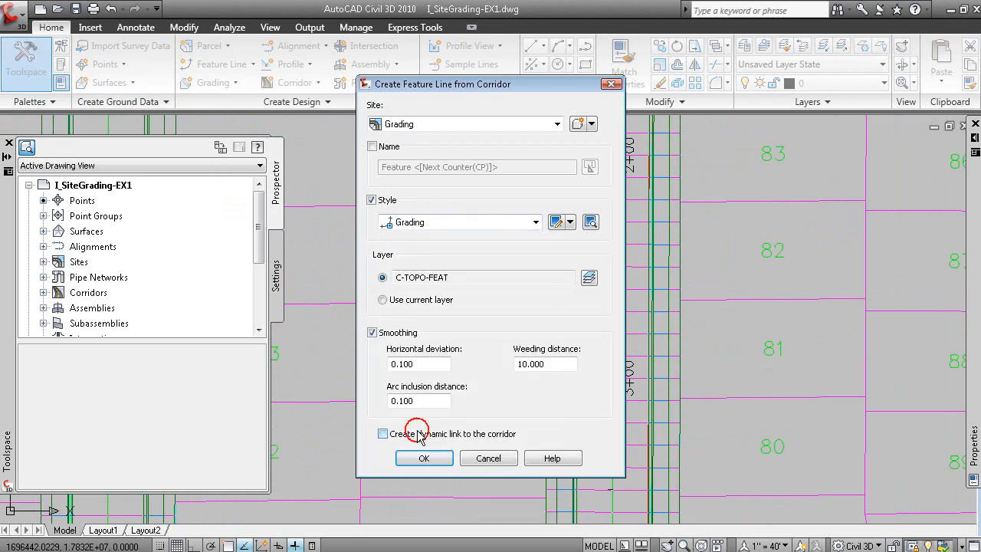
left_click(424, 459)
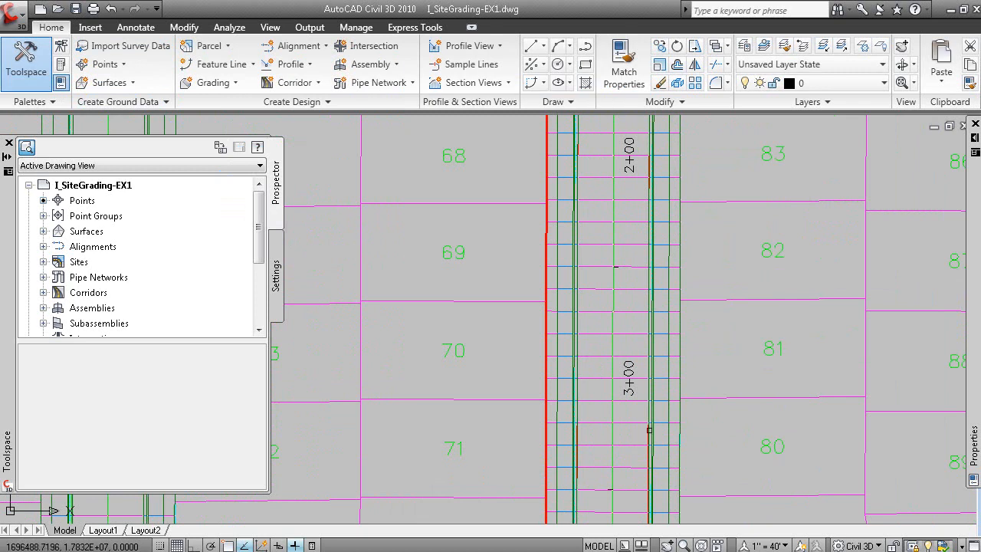
Step: Create a Grading-style feature line from the corridor's outer sidewalk edge beside lots 80–83, without a dynamic corridor link
left_click(681, 397)
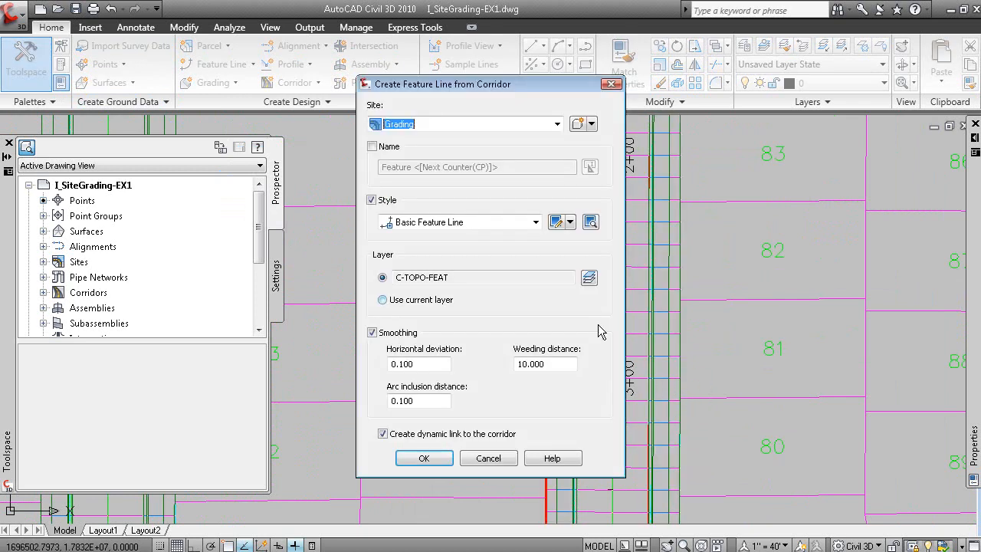
left_click(435, 224)
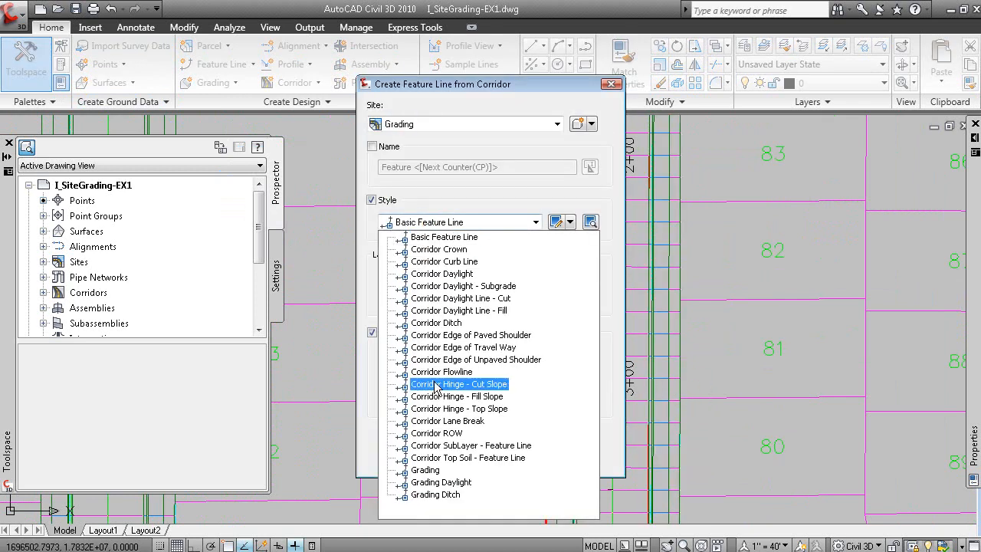
left_click(425, 470)
left_click(428, 439)
left_click(424, 458)
Step: Create a Grading-style feature line from the outer sidewalk edge around the cul-de-sac bulb near station 4+00
scroll(459, 384, "down", 5)
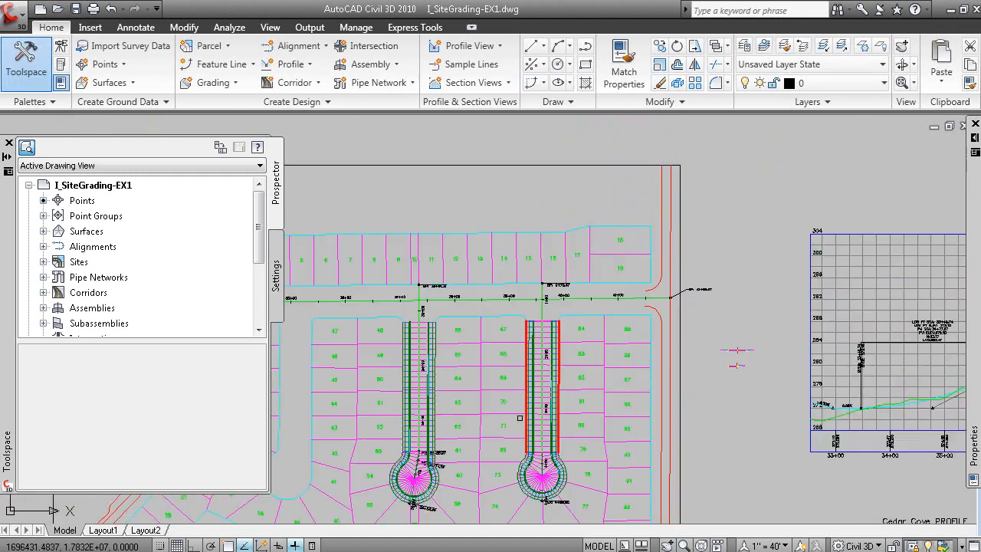
scroll(480, 354, "up", 6)
left_click(496, 317)
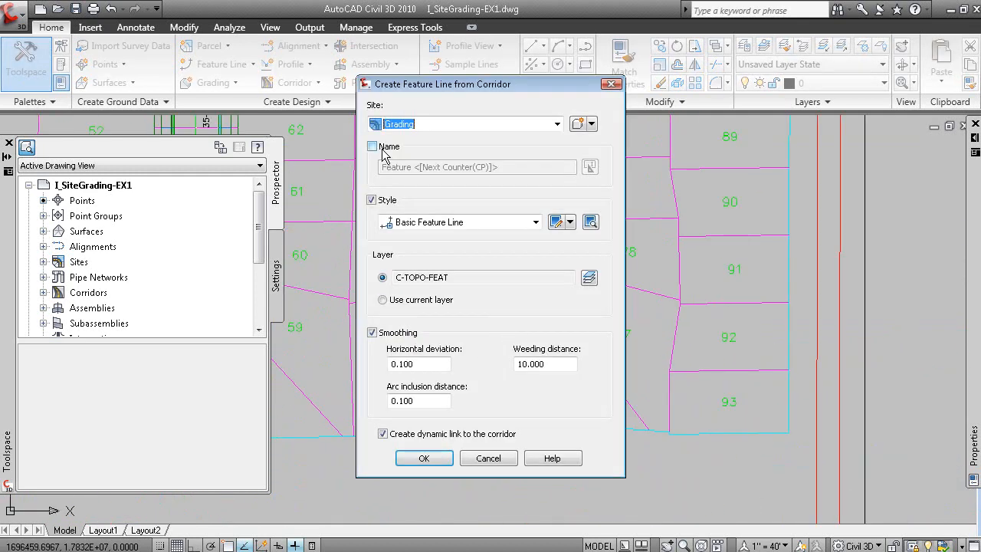
left_click(406, 222)
left_click(422, 470)
left_click(421, 459)
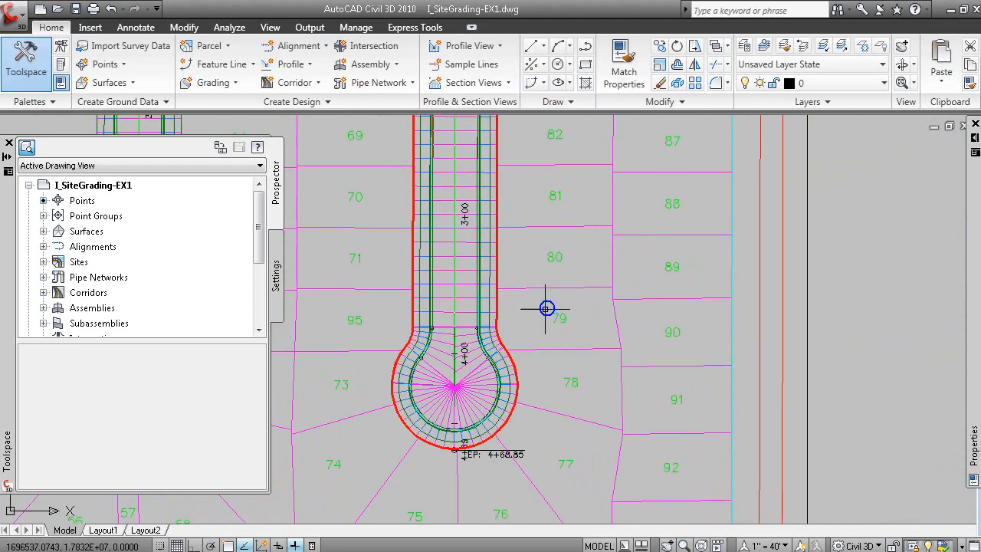
middle_click_drag(455, 283, 514, 320)
left_click(473, 333)
key("Escape")
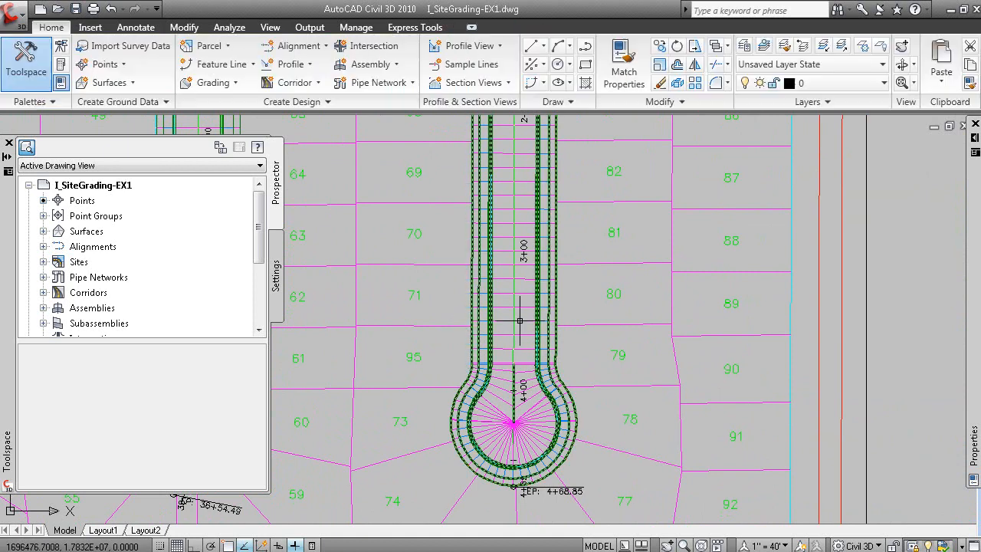
Step: Join the feature line beside lots 69–95 with the cul-de-sac and opposite-side feature lines into one continuous line
left_click(472, 290)
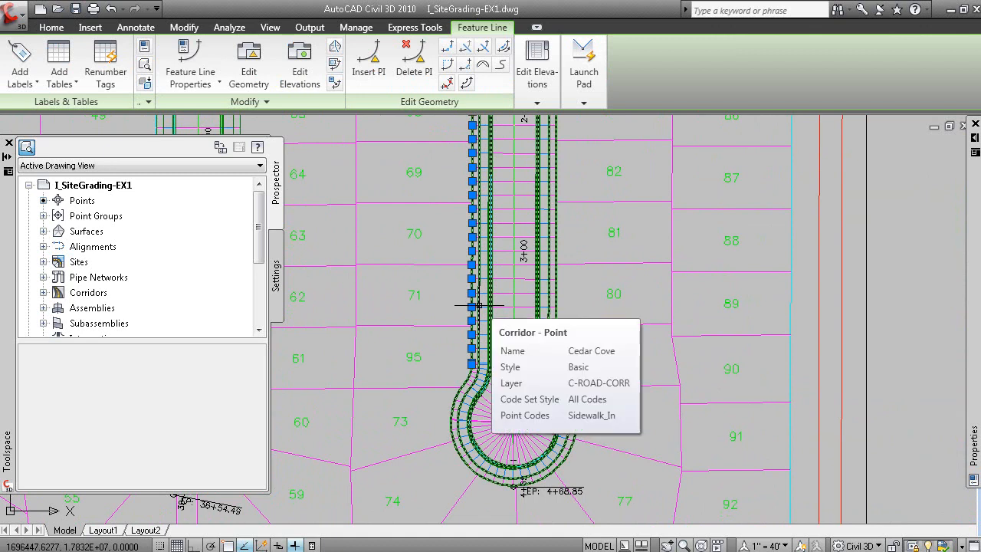
left_click(483, 51)
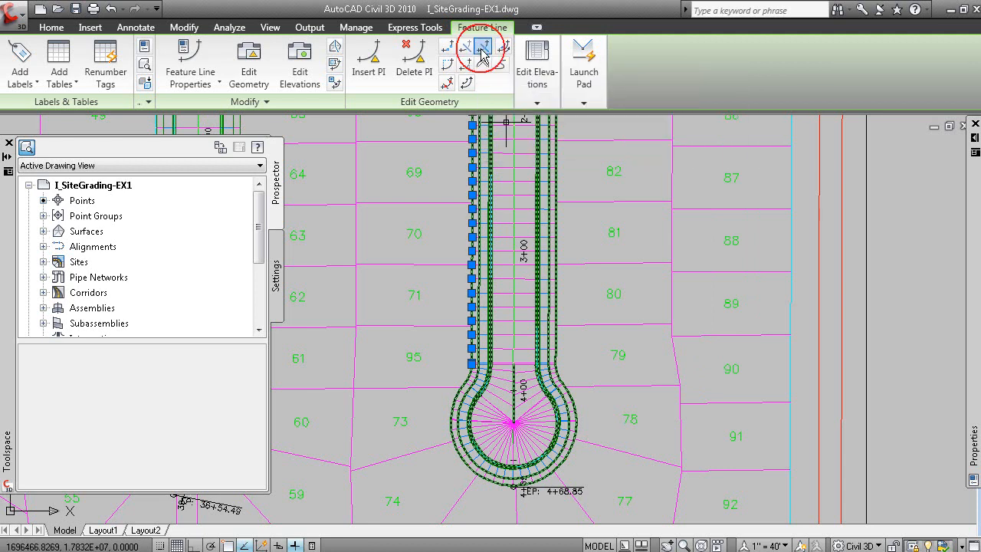
left_click(453, 404)
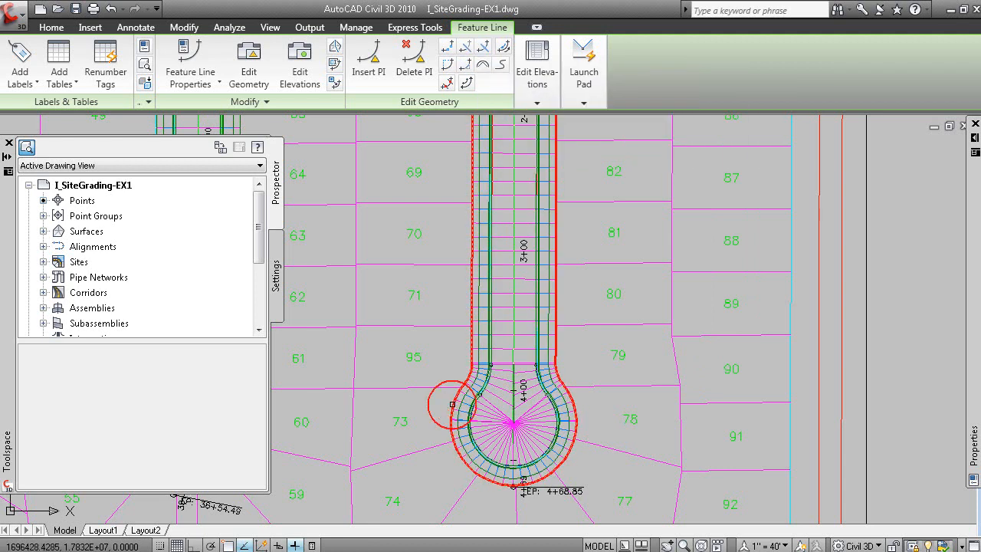
right_click(588, 331)
left_click(622, 340)
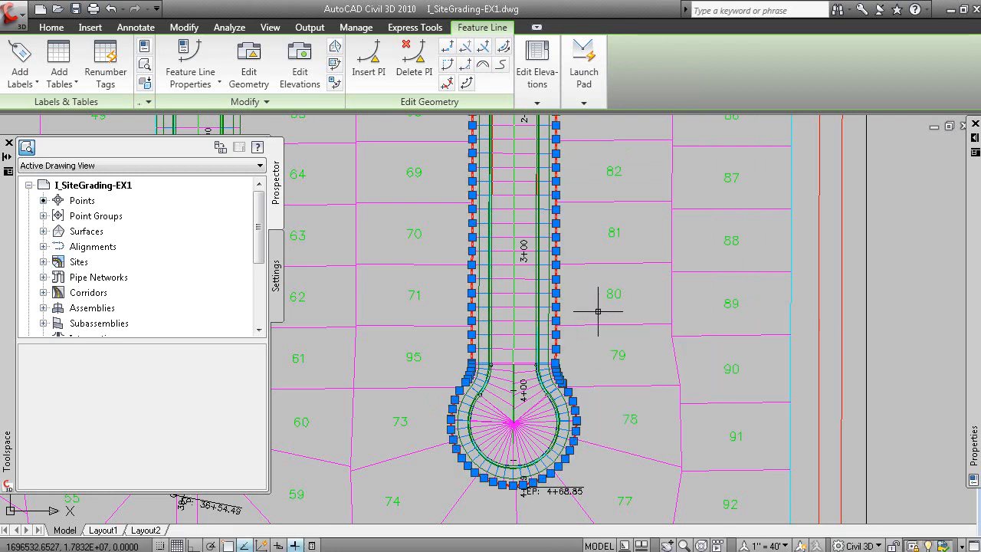
left_click(466, 87)
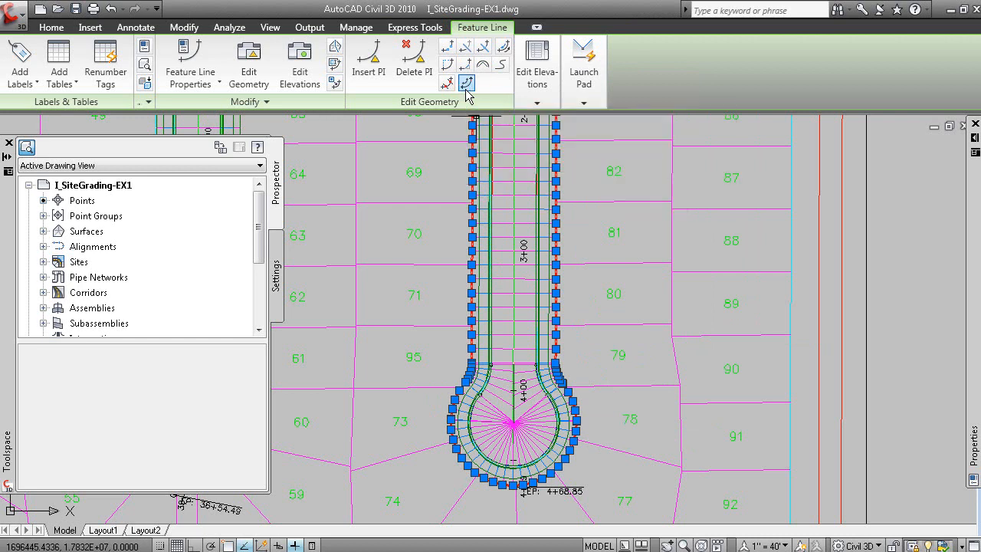
key("F2")
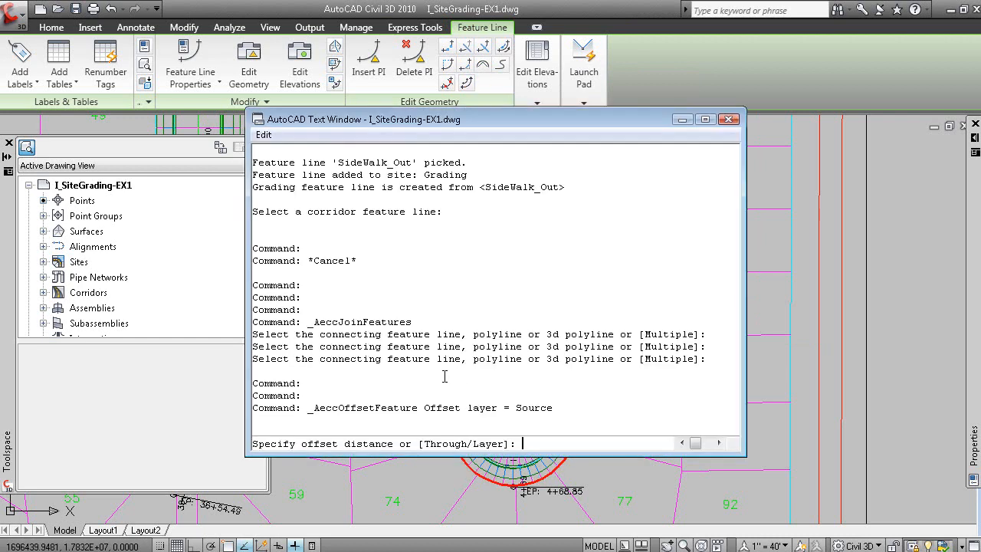
key("F2")
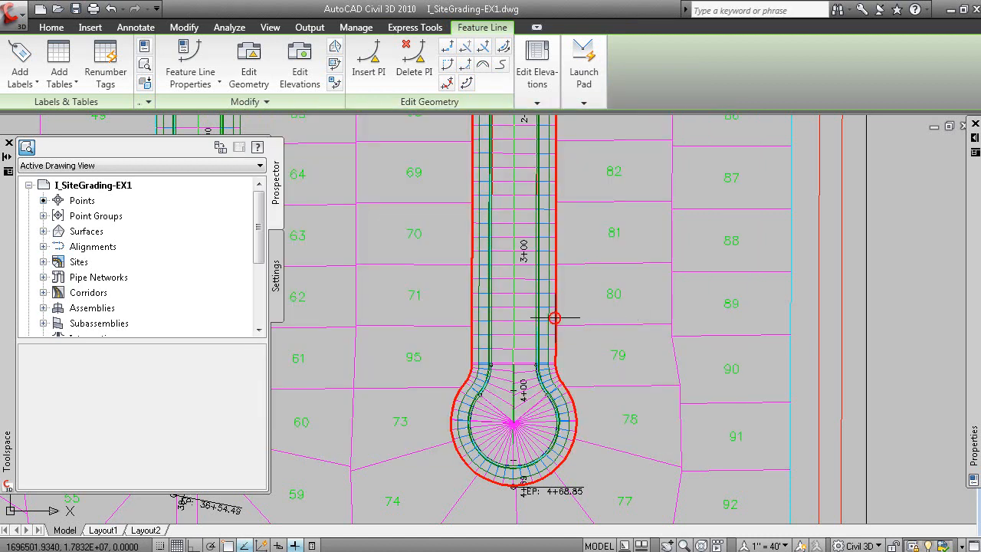
key("F2")
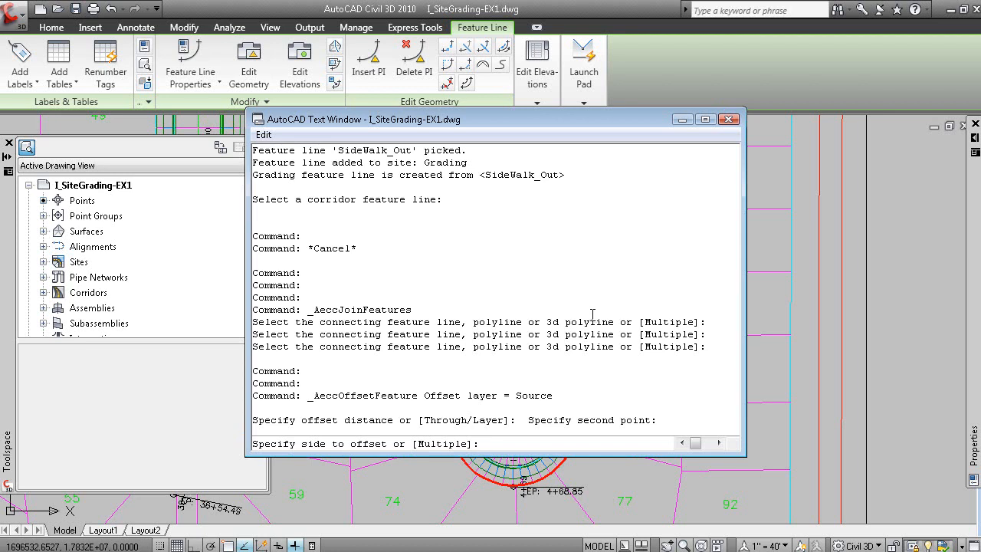
key("F2")
key("Escape")
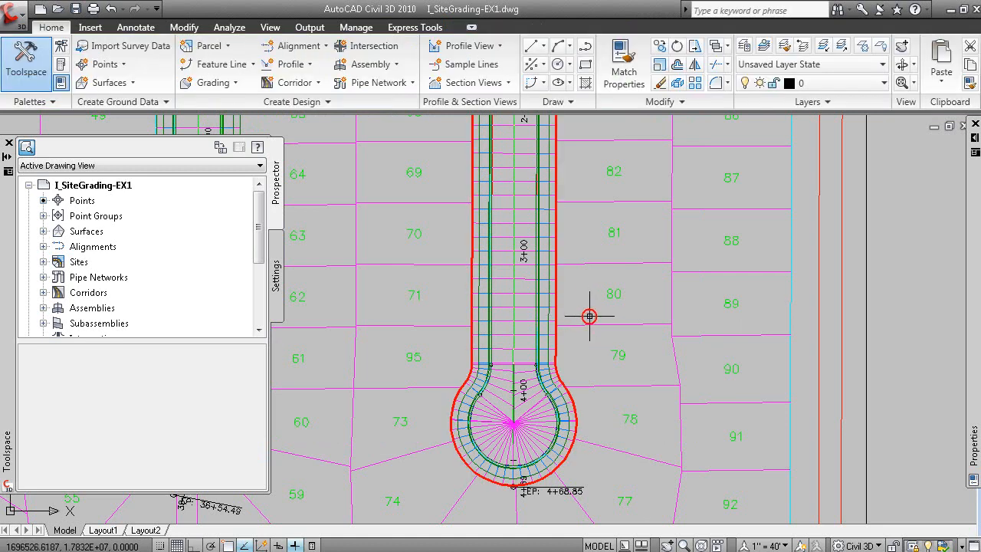
Step: Measure a trial offset distance from the road-edge feature line out into lot 80
key("F2")
key("F2")
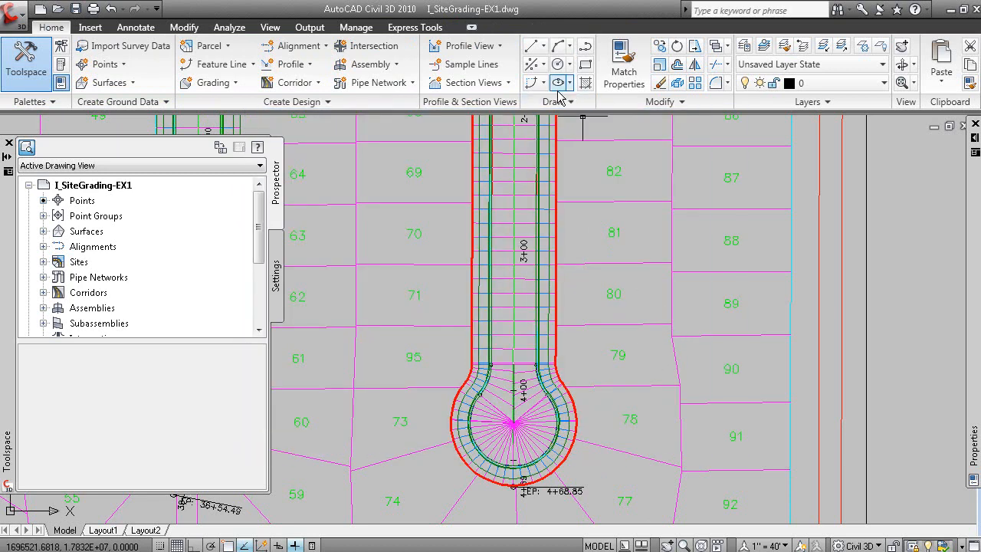
Step: Offset the joined feature line outward into the lots by 25 at a grade of 2
left_click(556, 210)
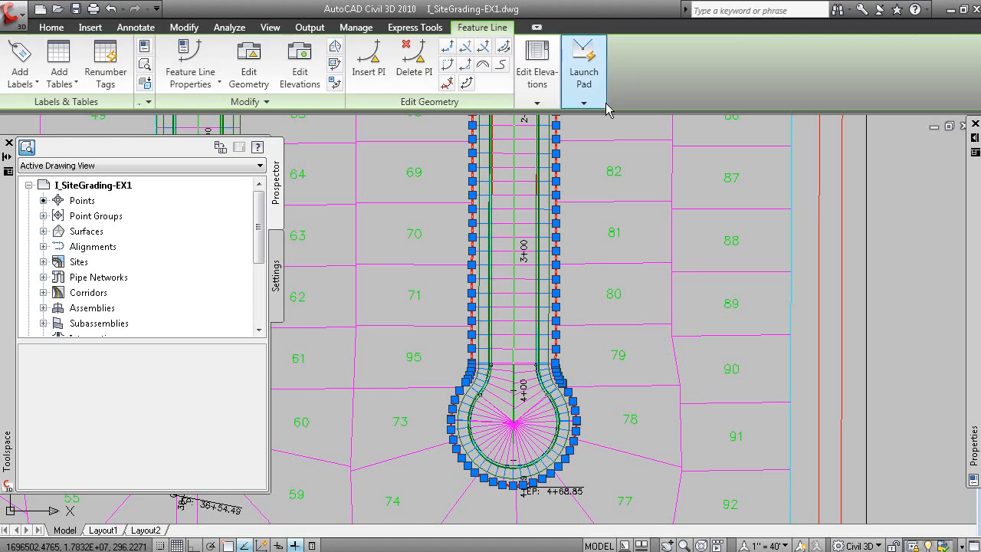
left_click(467, 82)
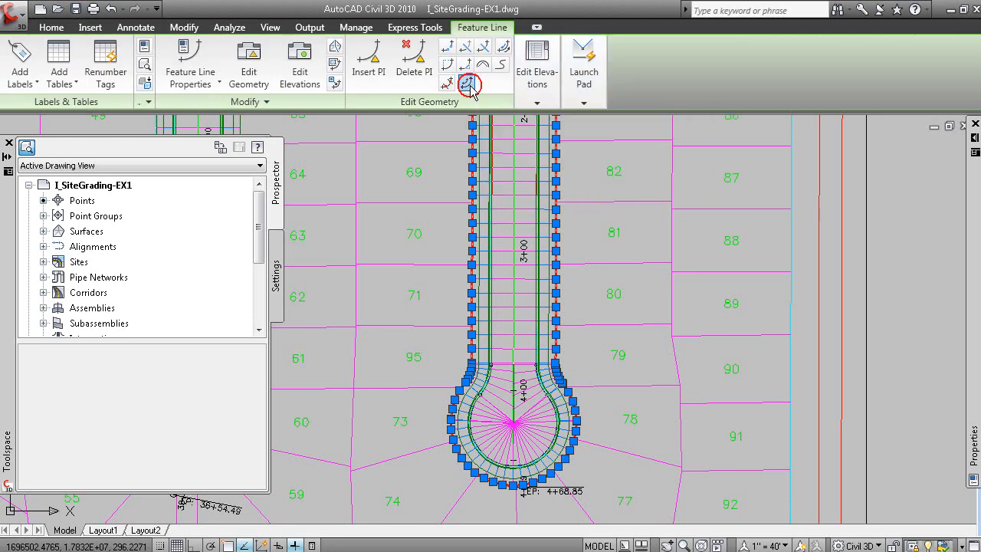
key("F2")
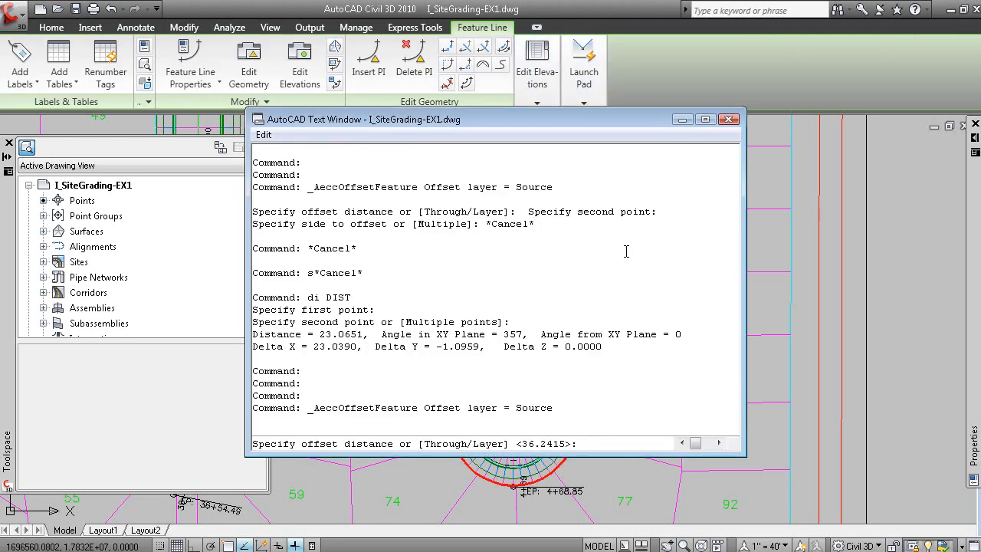
key("Return")
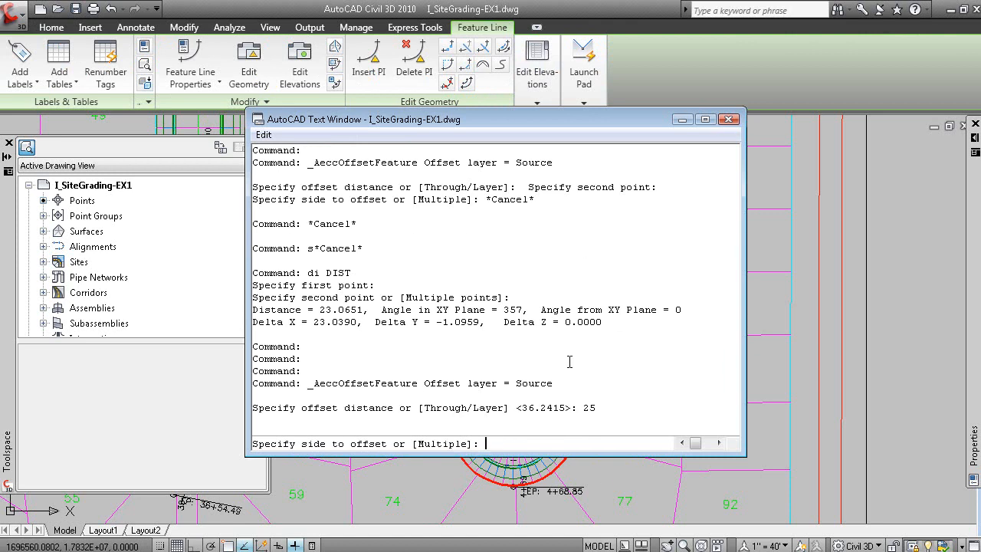
key("F2")
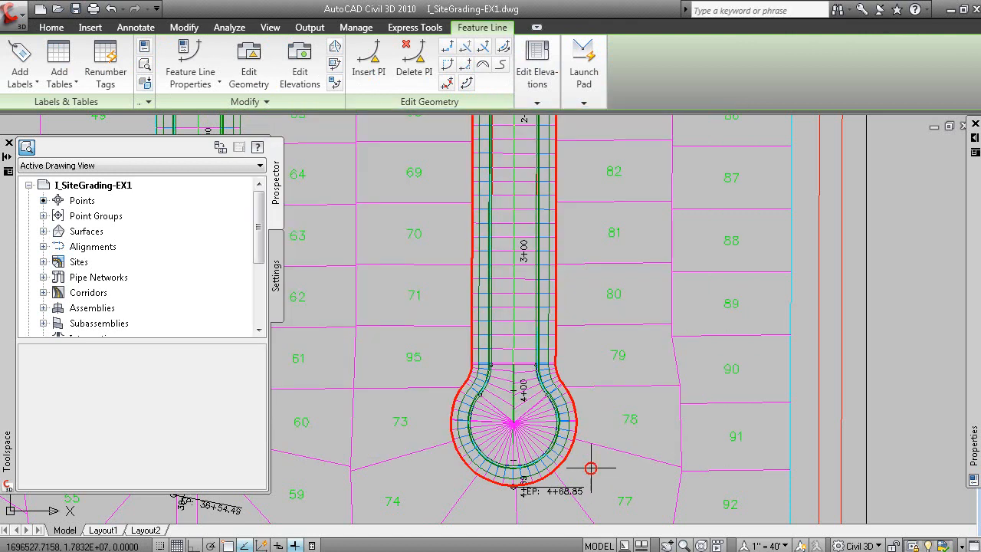
left_click(591, 469)
key("F2")
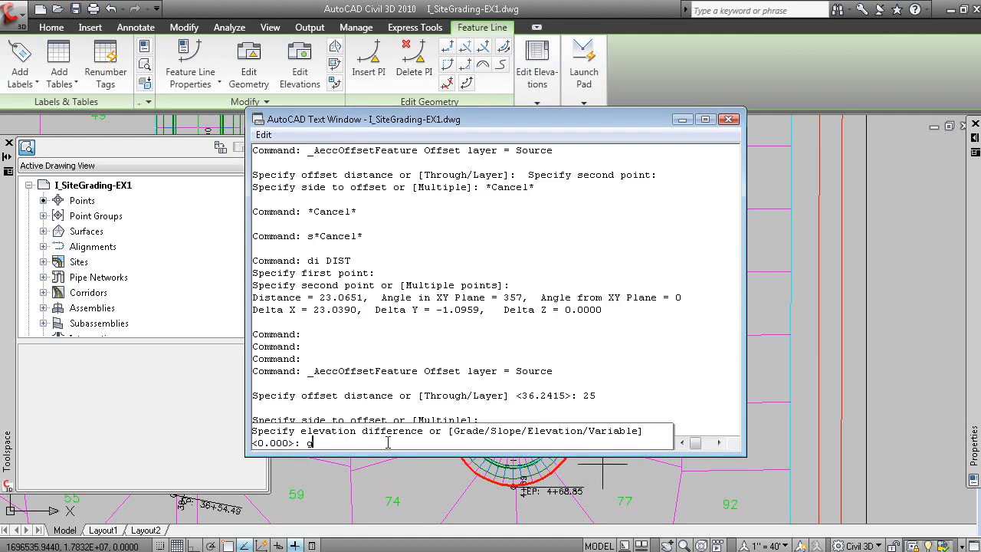
key("Return")
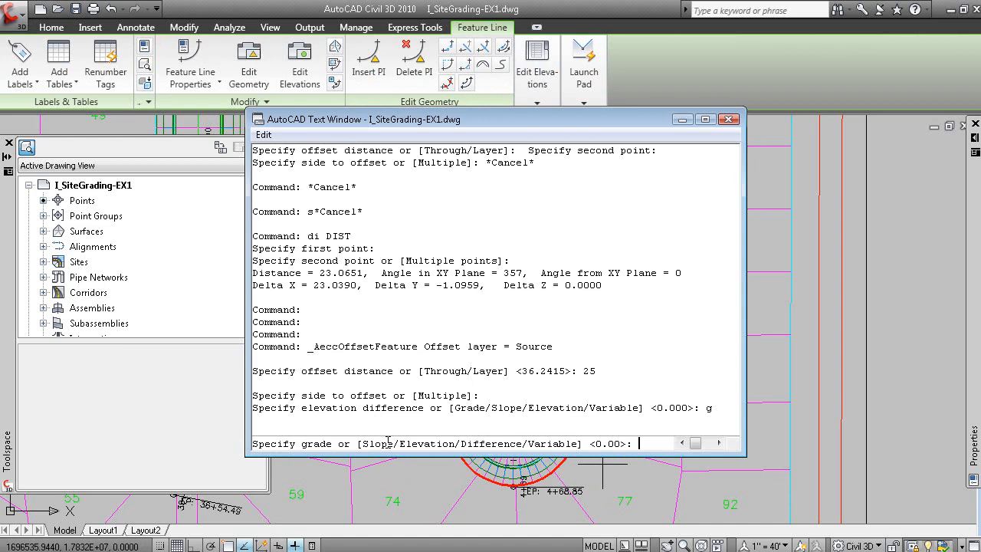
type("2")
key("Return")
key("F2")
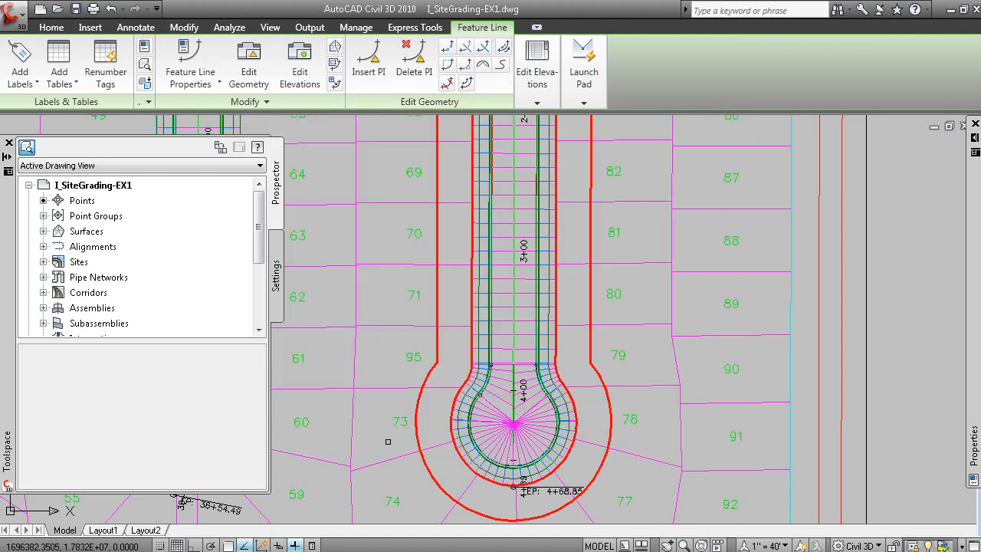
left_click(586, 395)
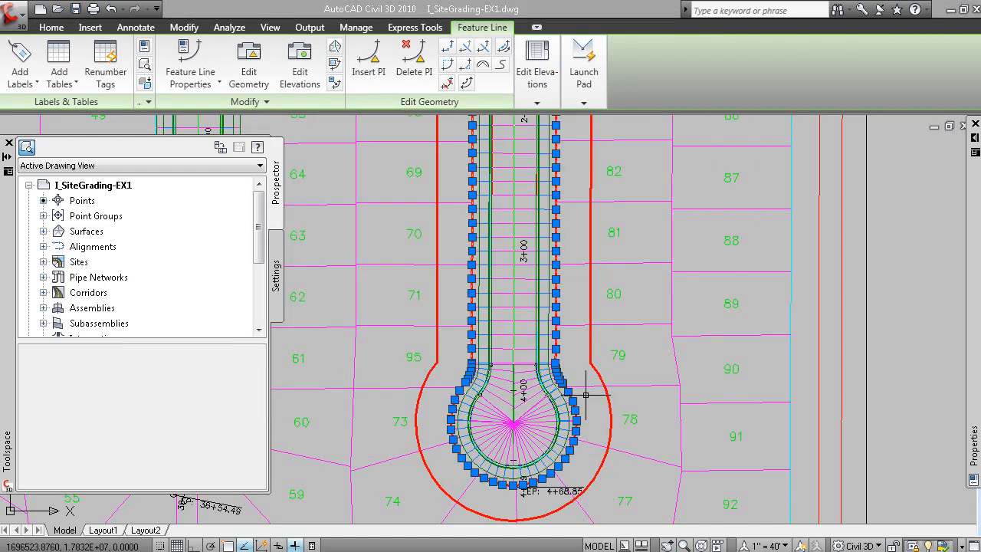
key("Escape")
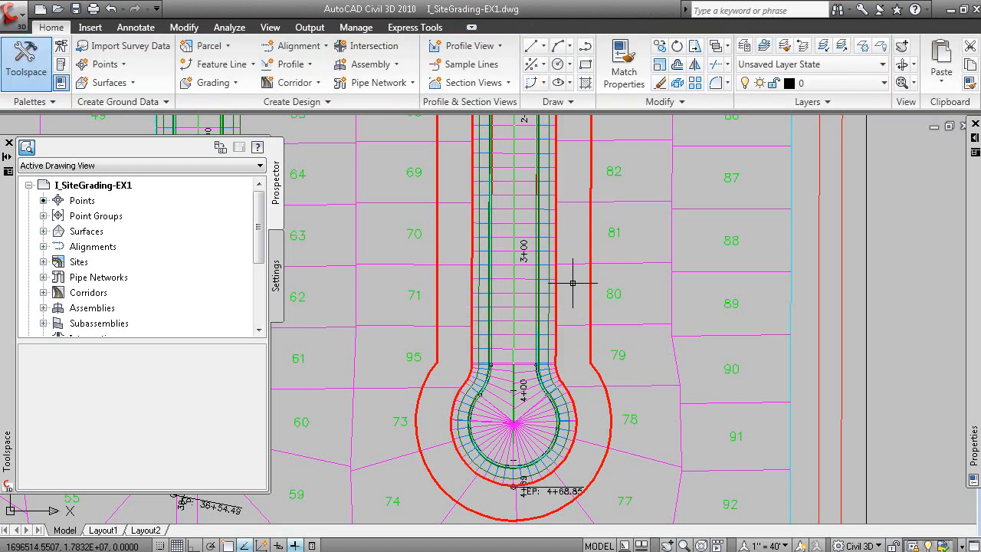
Step: Switch to the lesson slide about creating the second offset feature line with the stepped offset command
key("alt+Tab")
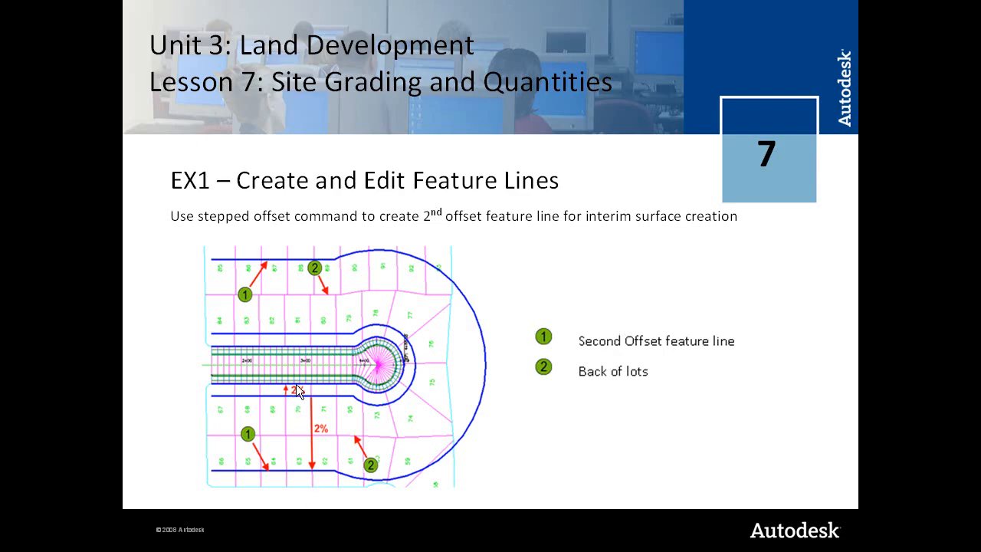
Step: Check the offset feature lines in the AutoCAD Civil 3D drawing and advance the PowerPoint lesson slides
key("alt+Tab")
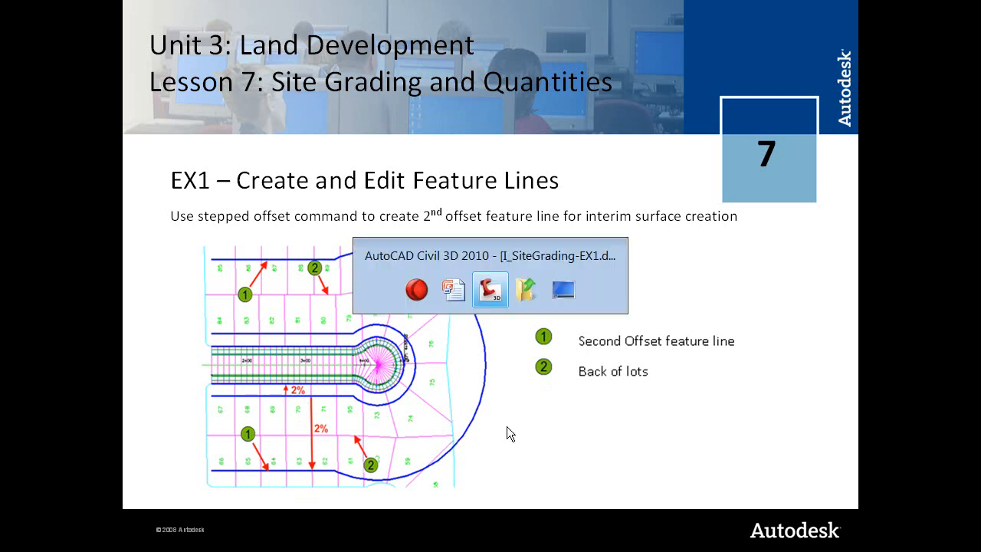
scroll(698, 318, "down", 5)
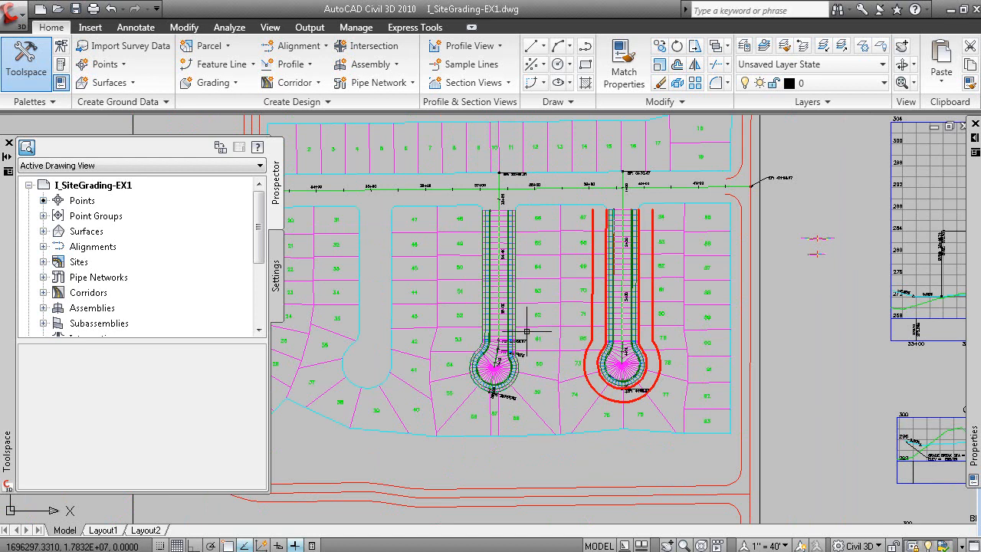
key("alt+Tab")
left_click(554, 427)
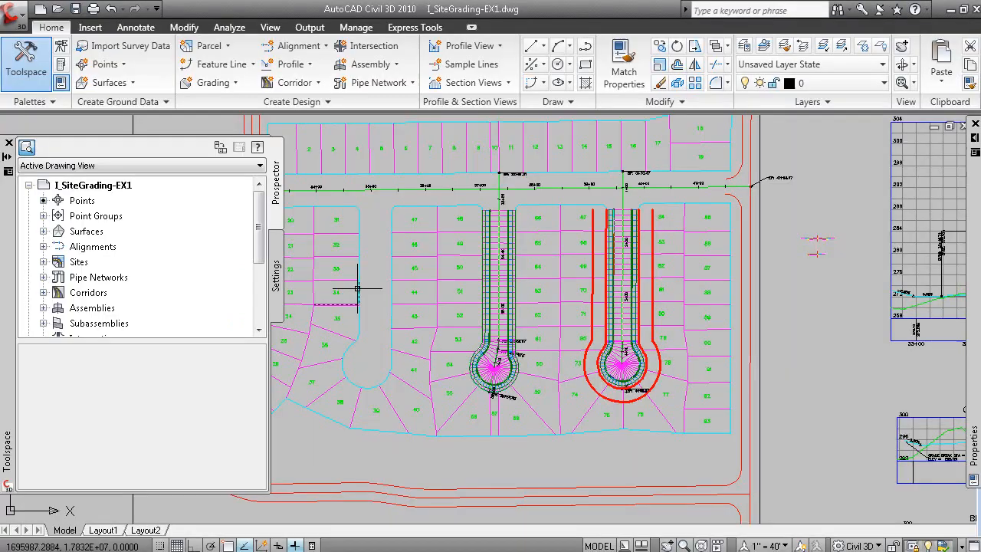
Step: Open the I_SiteGrading-EX2 drawing in AutoCAD Civil 3D
left_click(57, 9)
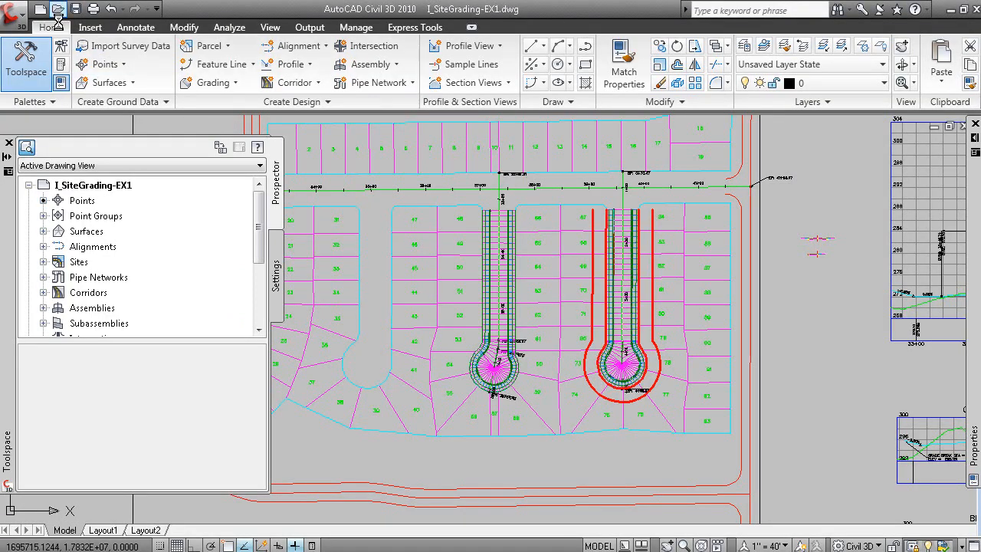
left_click(490, 242)
double_click(489, 242)
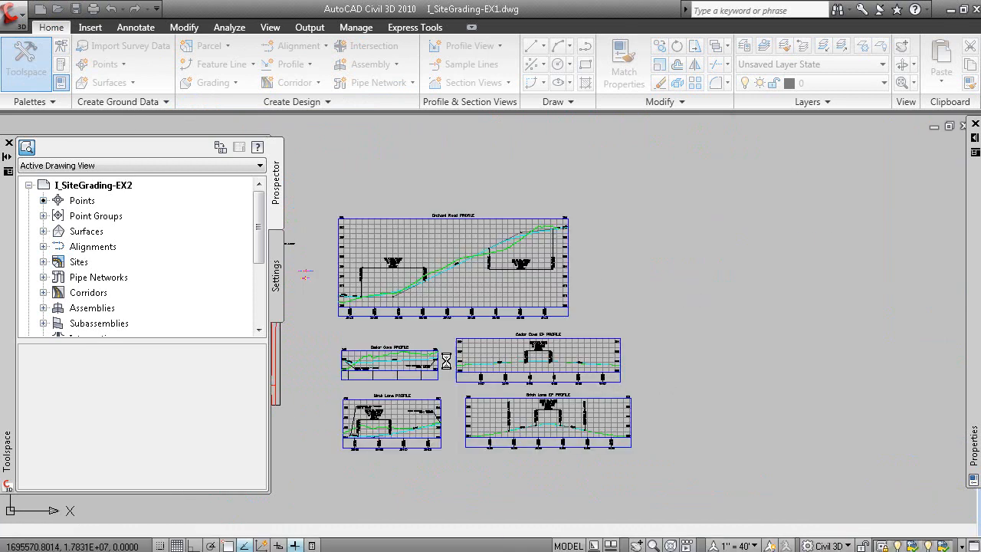
Step: Select all the blue feature lines around the Cedar Cove cul-de-sac and lots using Select Similar
mouse_move(332, 345)
middle_mouse_down()
mouse_move(607, 350)
mouse_move(645, 333)
middle_mouse_up()
scroll(526, 335, "up", 5)
mouse_move(585, 350)
middle_mouse_down()
mouse_move(631, 375)
mouse_move(623, 384)
middle_mouse_up()
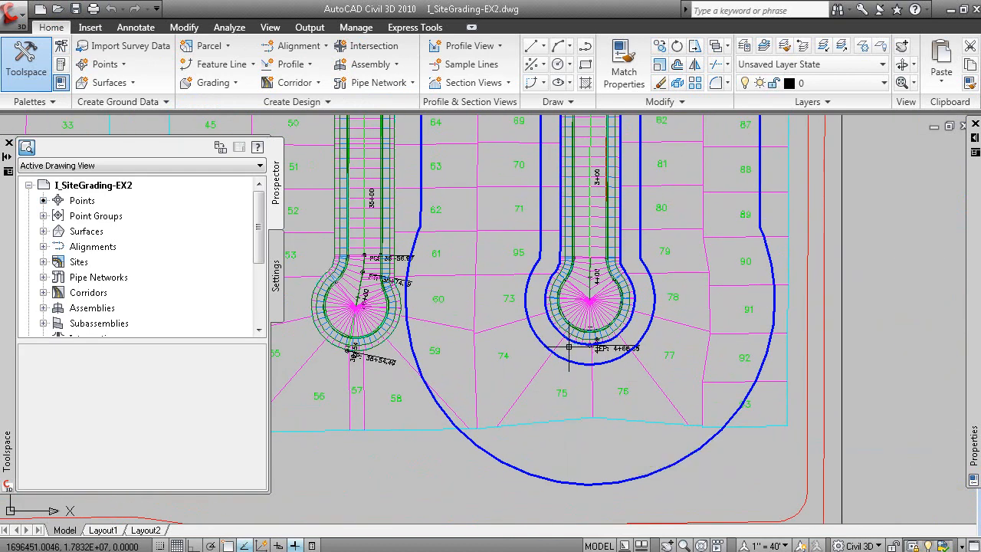
left_click(546, 328)
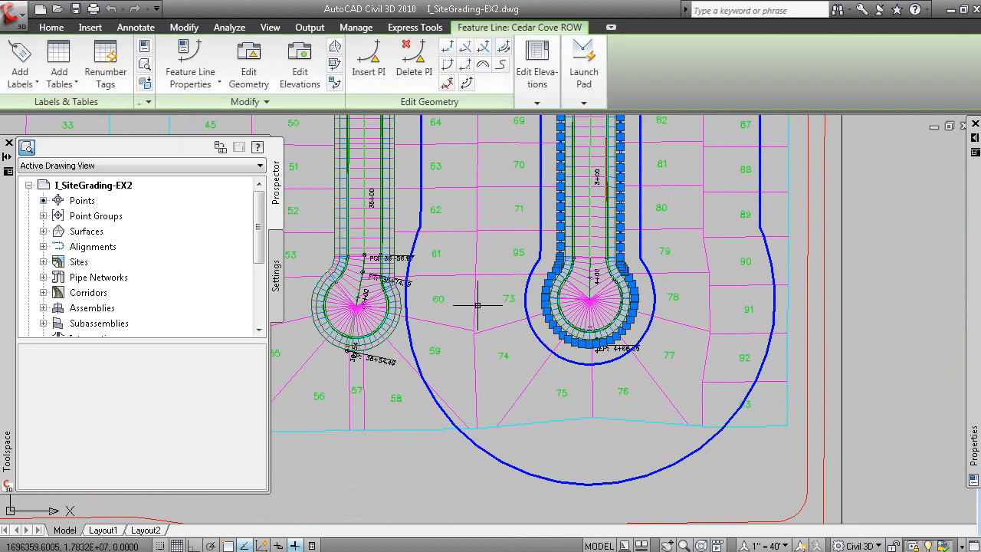
right_click(492, 201)
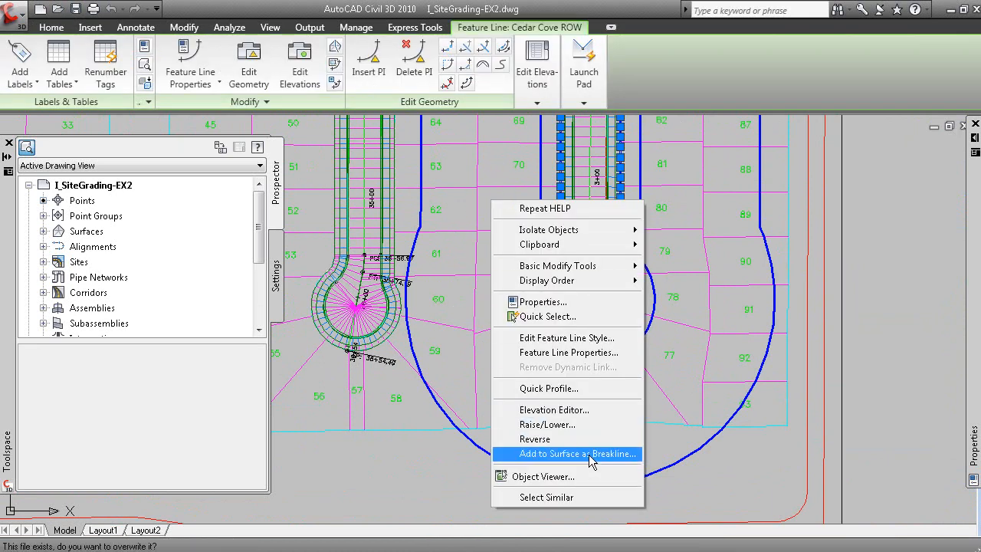
left_click(540, 497)
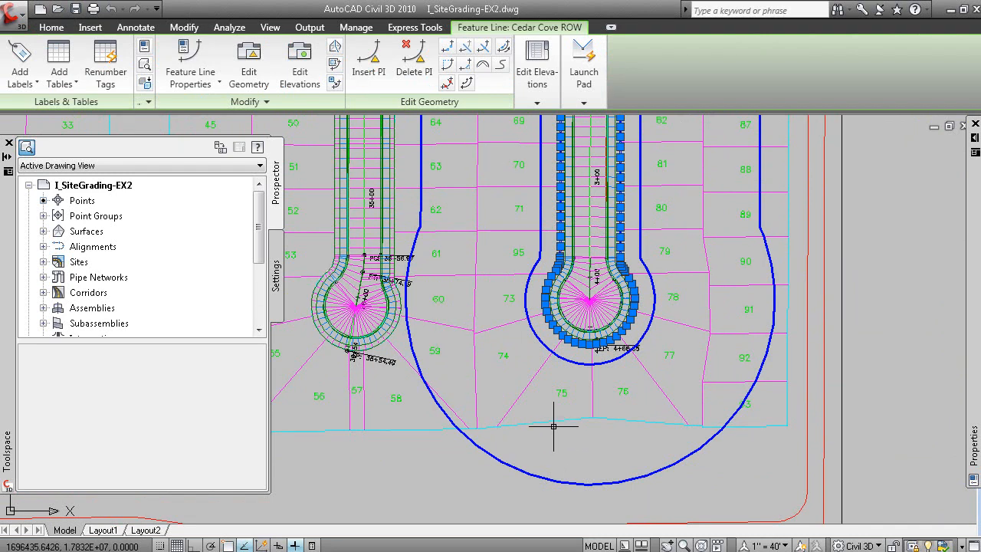
left_click(572, 364)
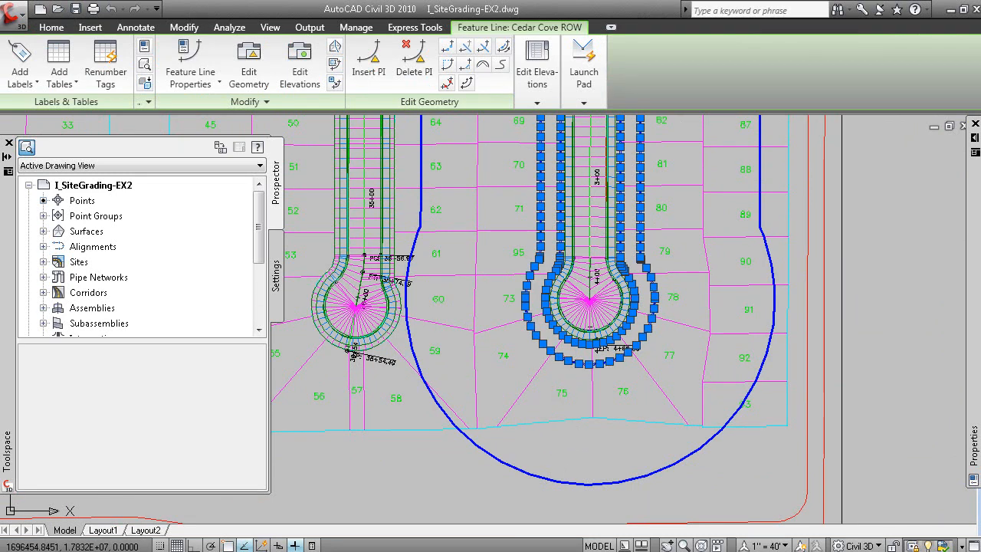
right_click(506, 337)
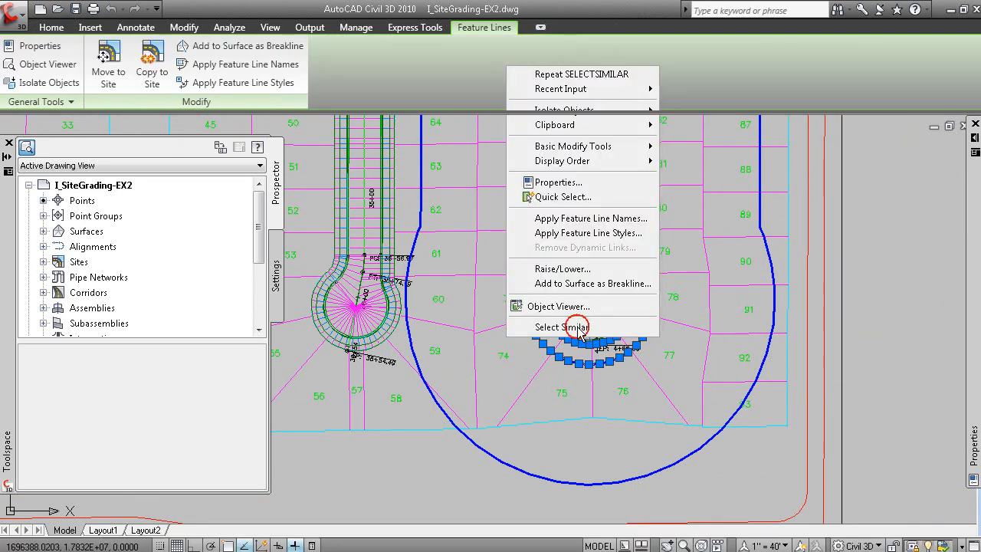
left_click(562, 327)
Step: Start adding the selected feature lines as surface breaklines and name a new TIN surface "Interim Grading" for them
right_click(494, 205)
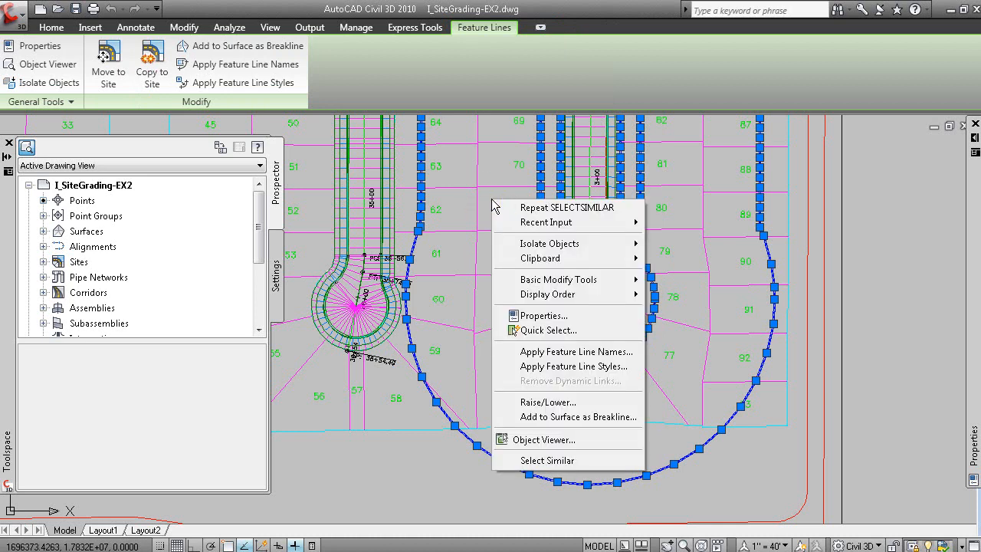
left_click(600, 417)
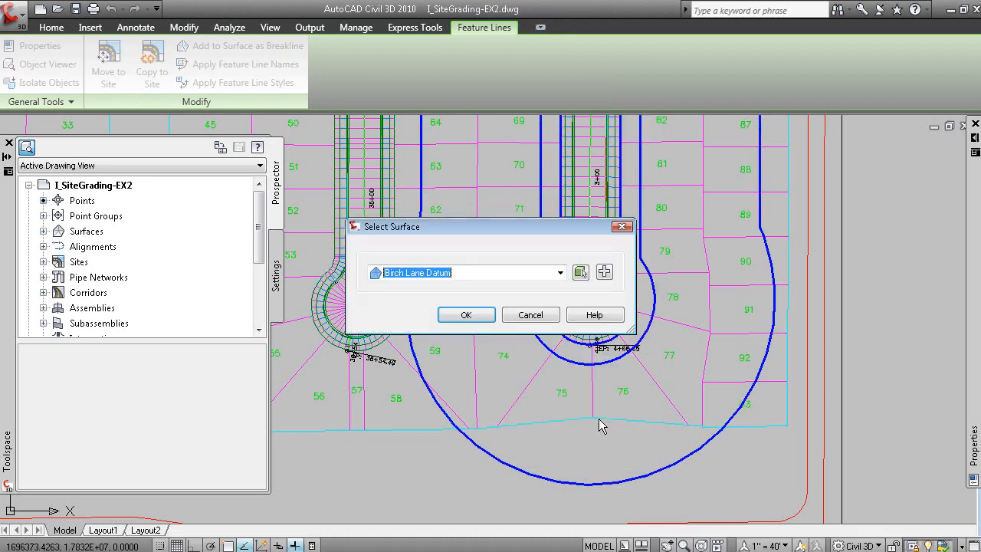
left_click(604, 273)
left_click(577, 232)
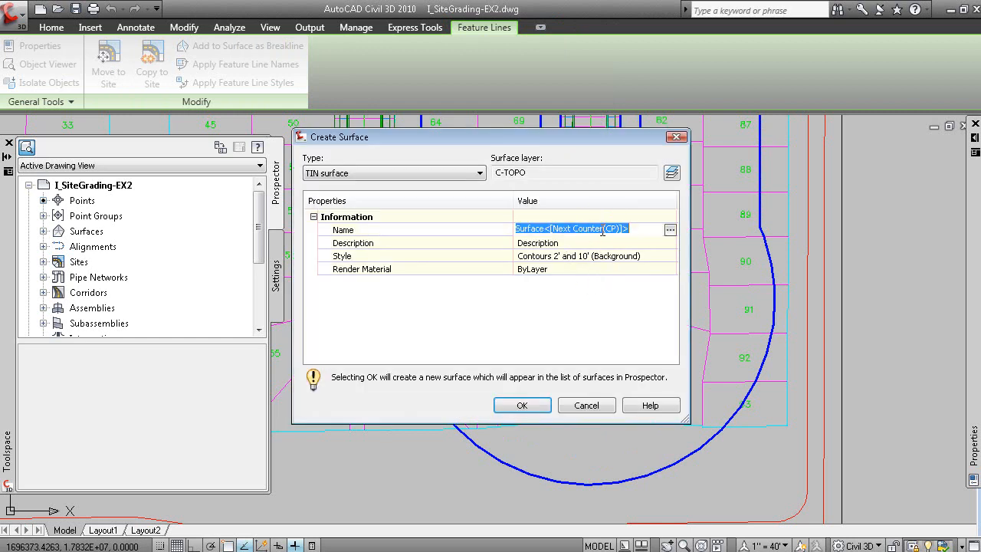
type("Interim Grading")
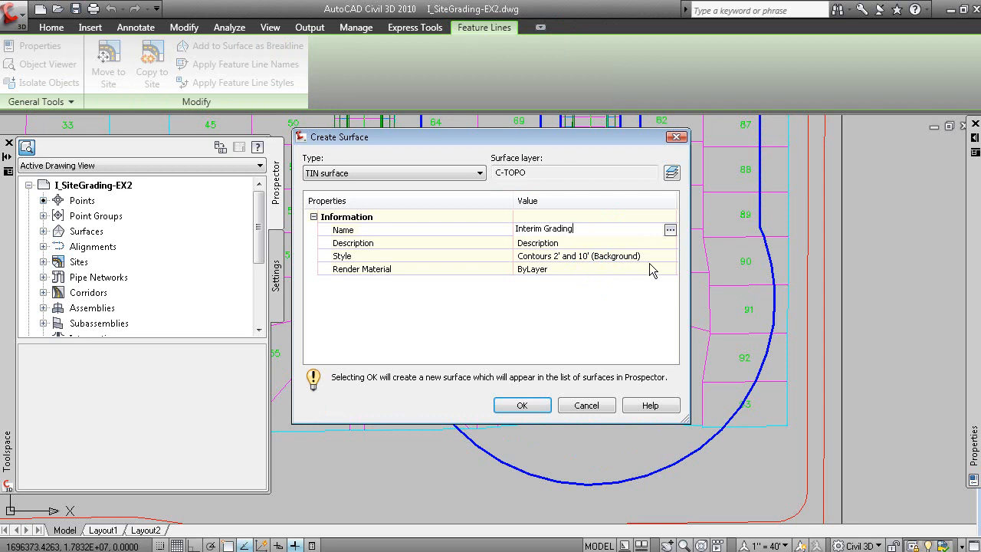
key("Return")
Step: Create the new surface with the _Triangles style and add the feature lines to it as Standard breaklines
left_click(664, 256)
left_click(670, 256)
left_click(330, 259)
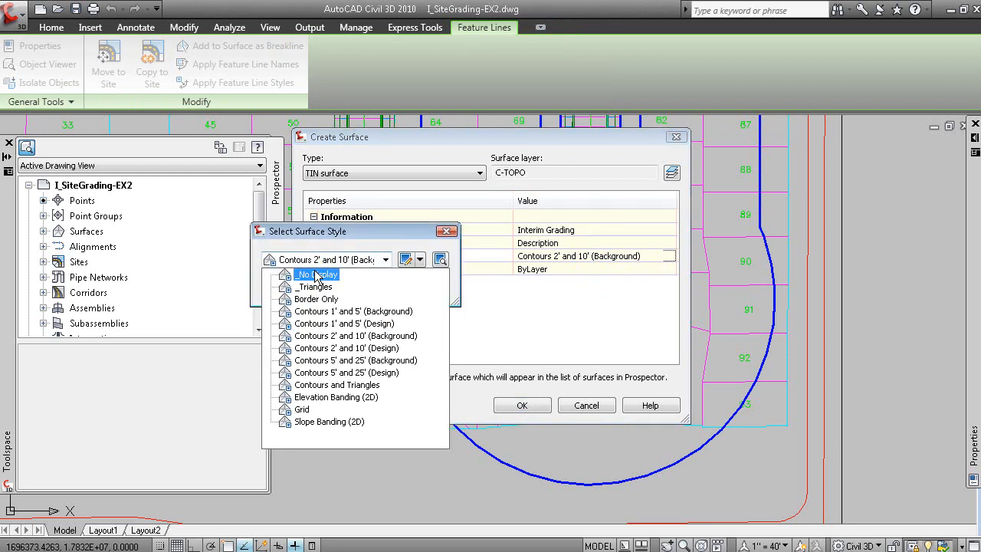
left_click(314, 287)
left_click(290, 288)
left_click(519, 406)
left_click(474, 316)
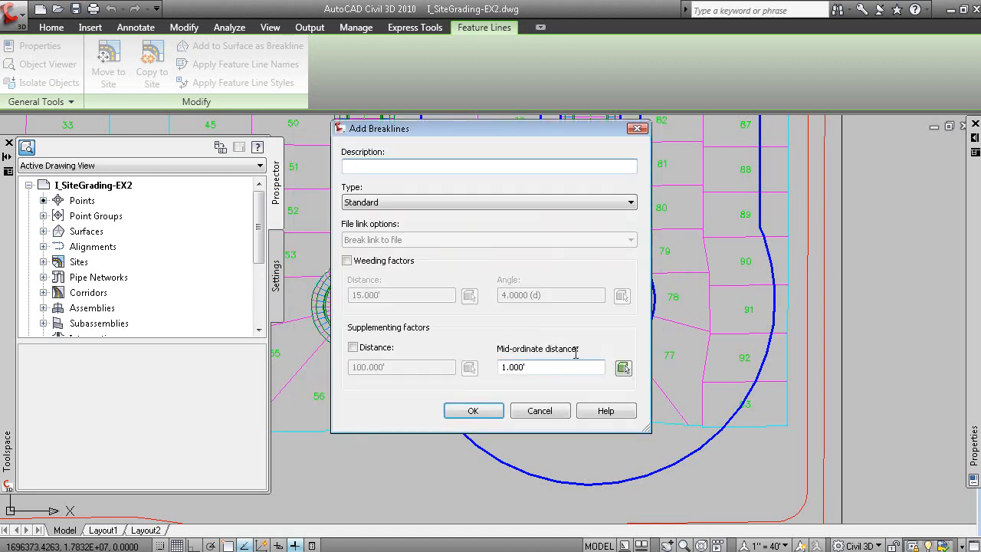
left_click(467, 411)
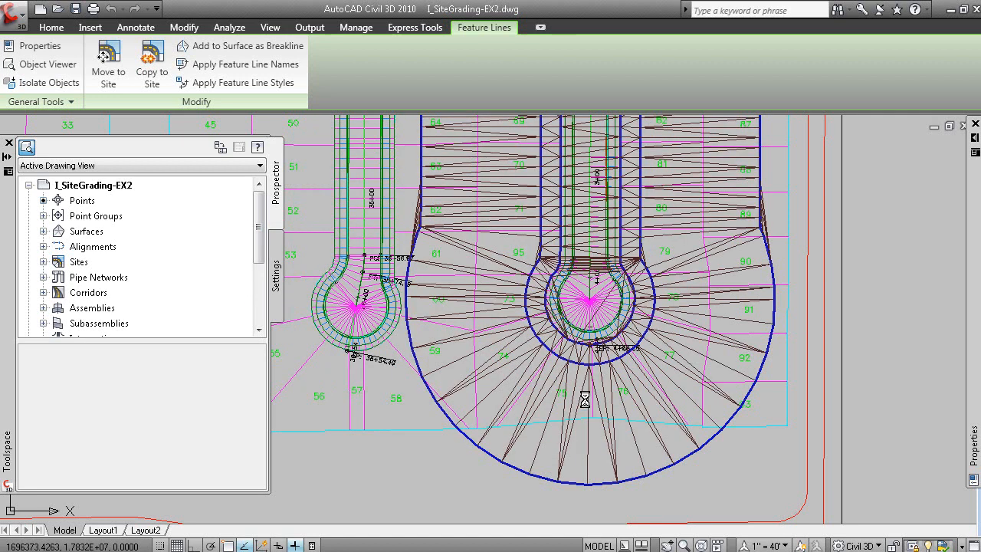
Step: Examine the interim surface triangulation along the lots and around the cul-de-sac
middle_click_drag(664, 353, 673, 279)
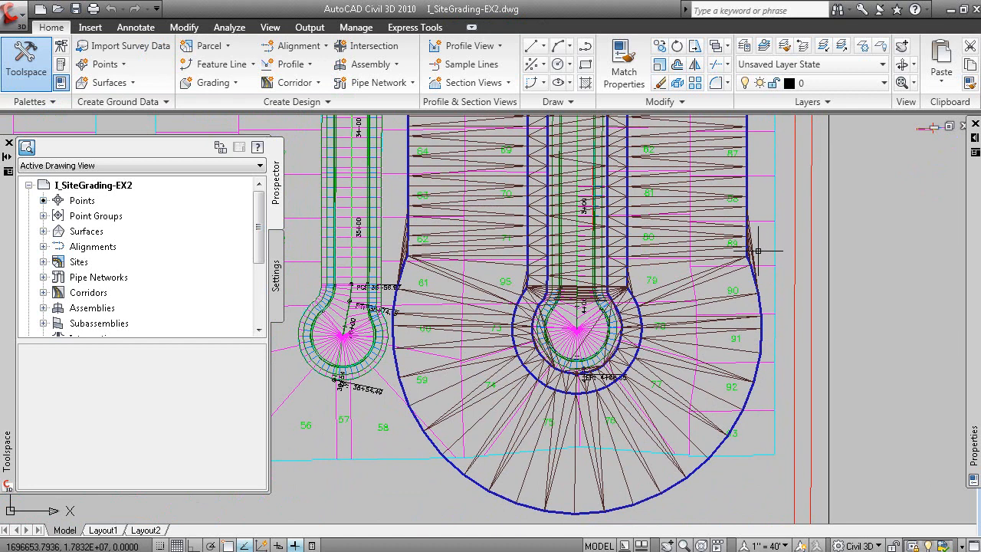
middle_click_drag(741, 265, 730, 343)
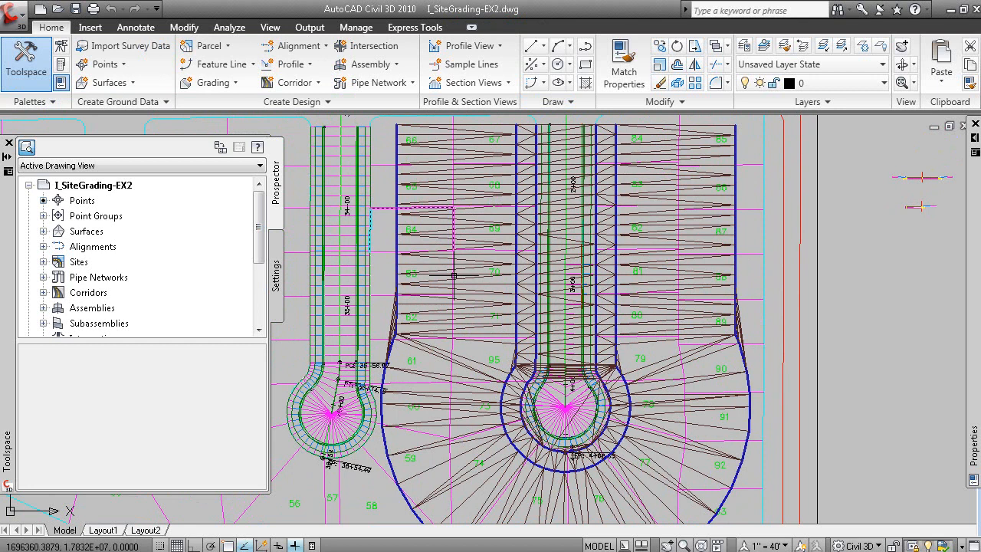
middle_click_drag(451, 470, 465, 421)
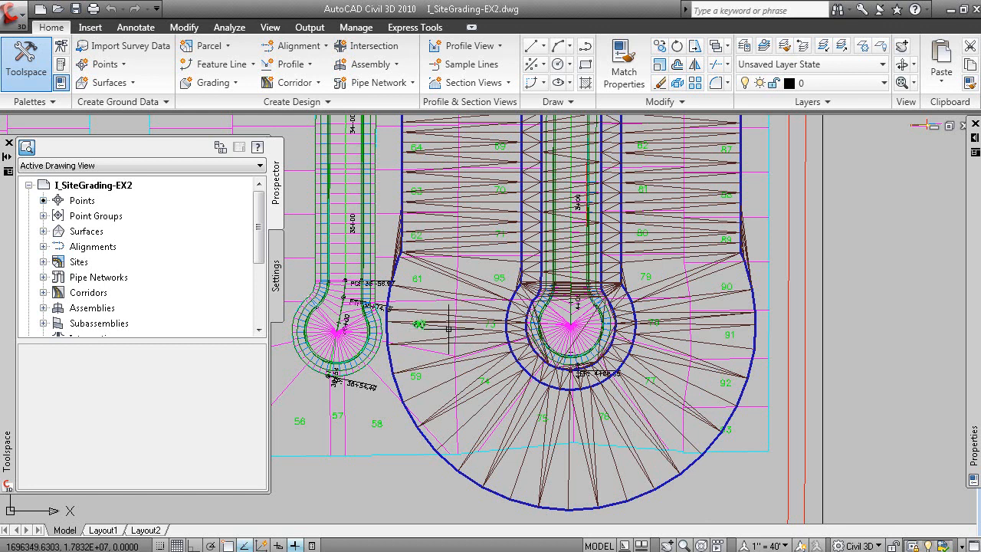
scroll(612, 316, "down", 2)
middle_click_drag(651, 265, 626, 297)
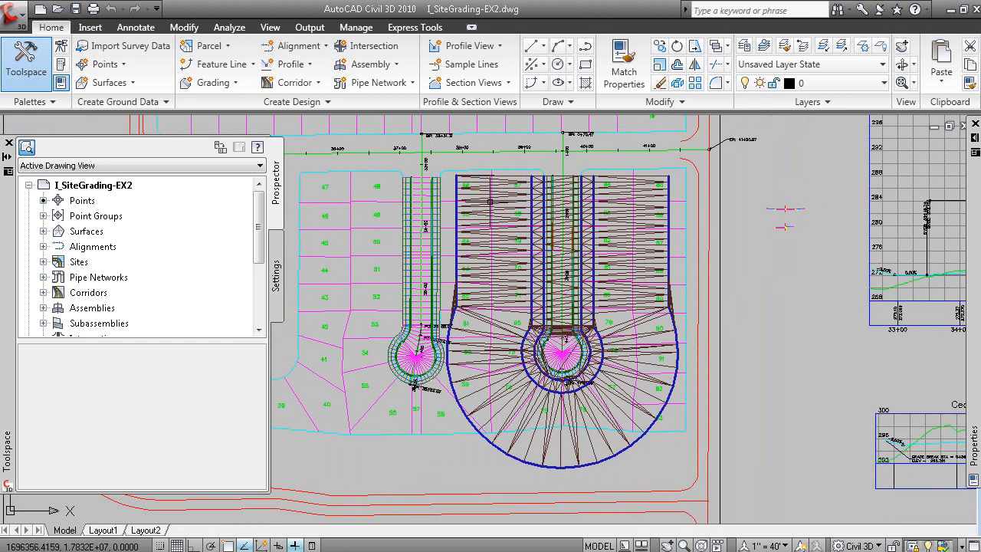
Step: Switch to the PowerPoint slides and advance to adding the back of lot feature line as breakline data
key("alt+Tab")
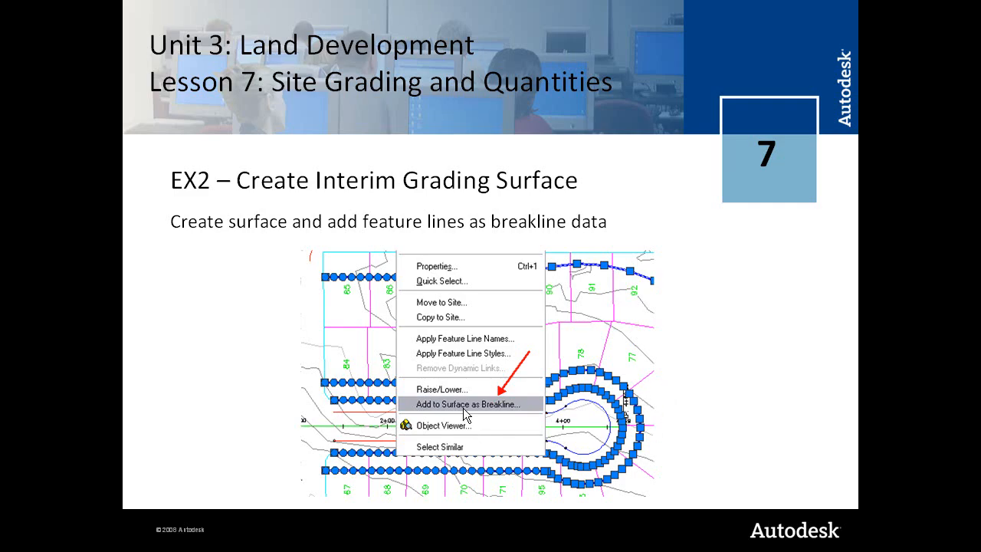
key("Right")
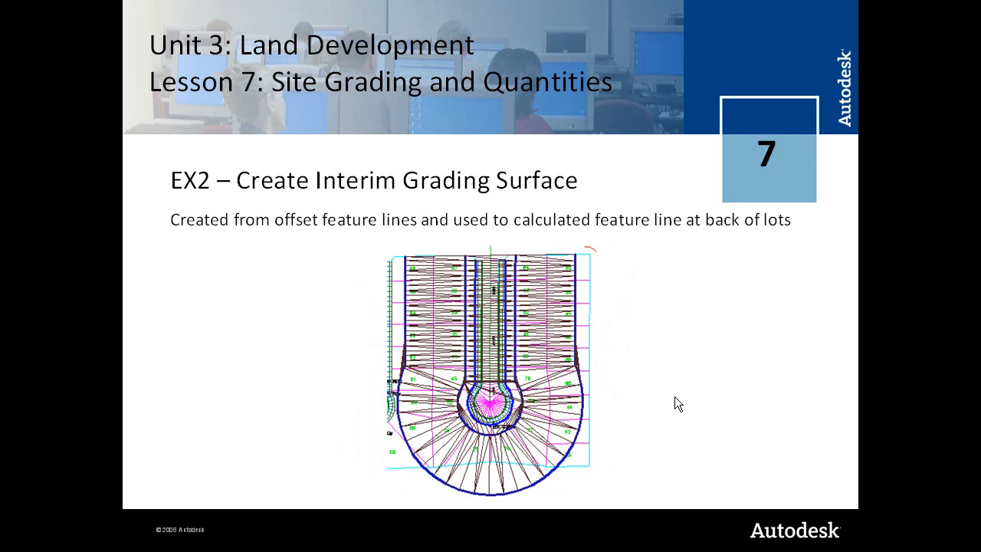
left_click(624, 387)
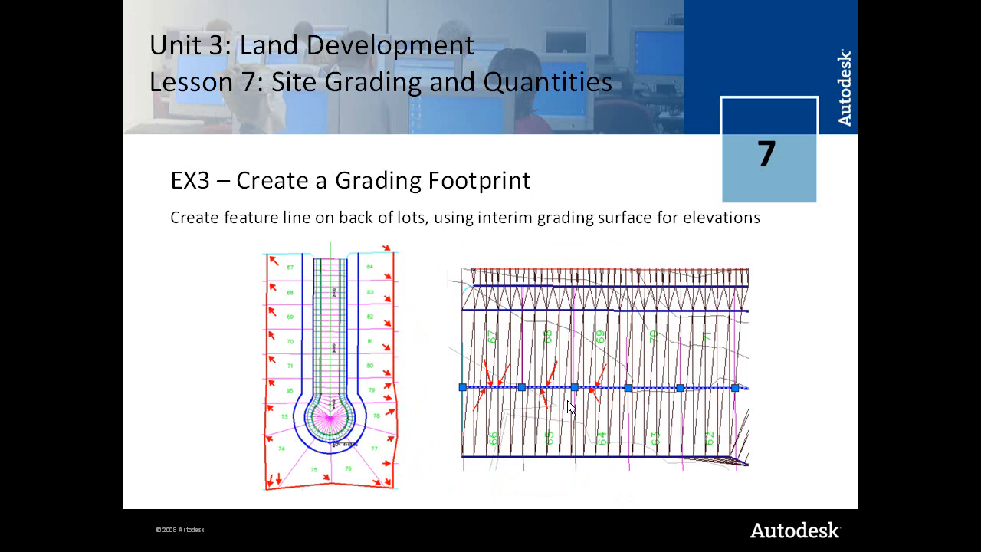
left_click(448, 435)
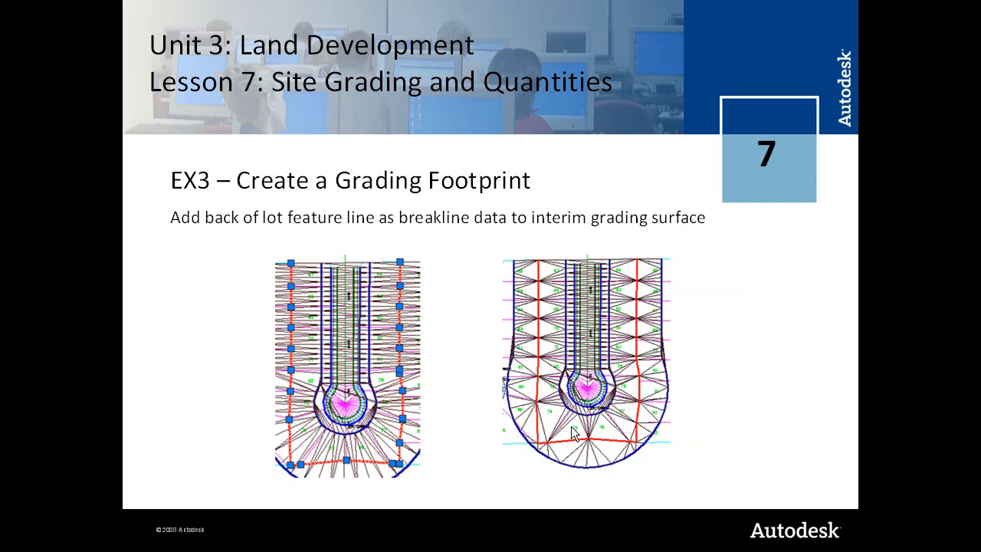
Step: Switch back to AutoCAD Civil 3D and close the I_SiteGrading-EX2 drawing without saving changes
key("alt+Tab")
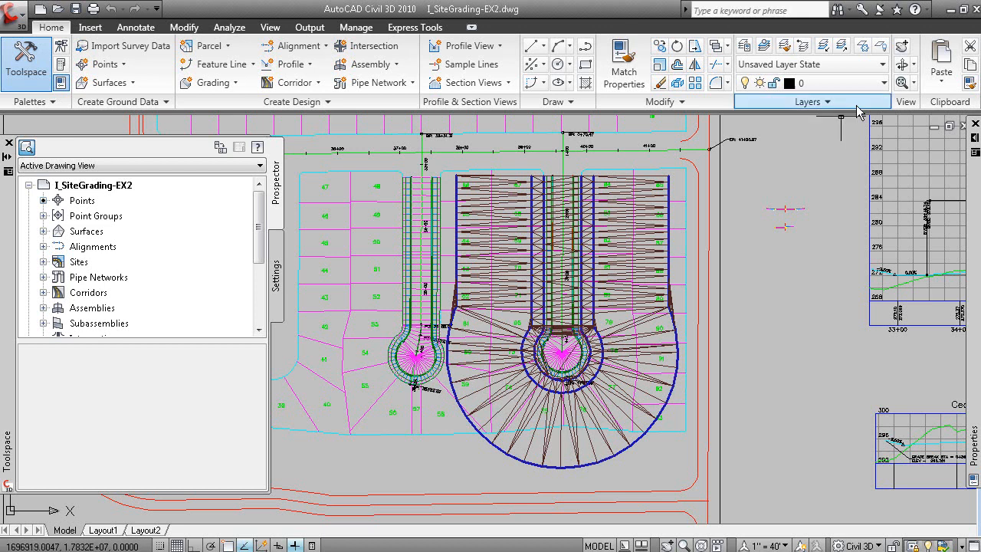
left_click(961, 126)
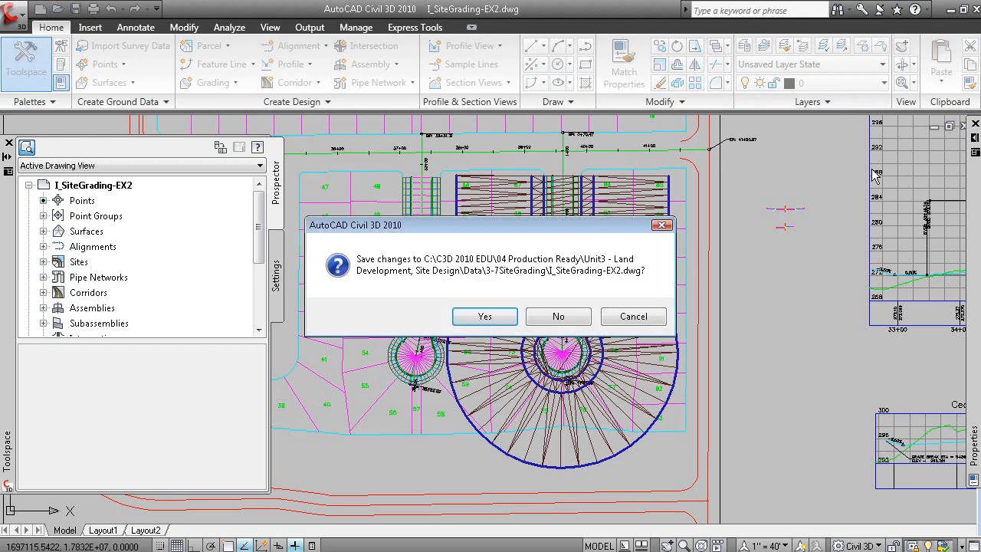
left_click(566, 320)
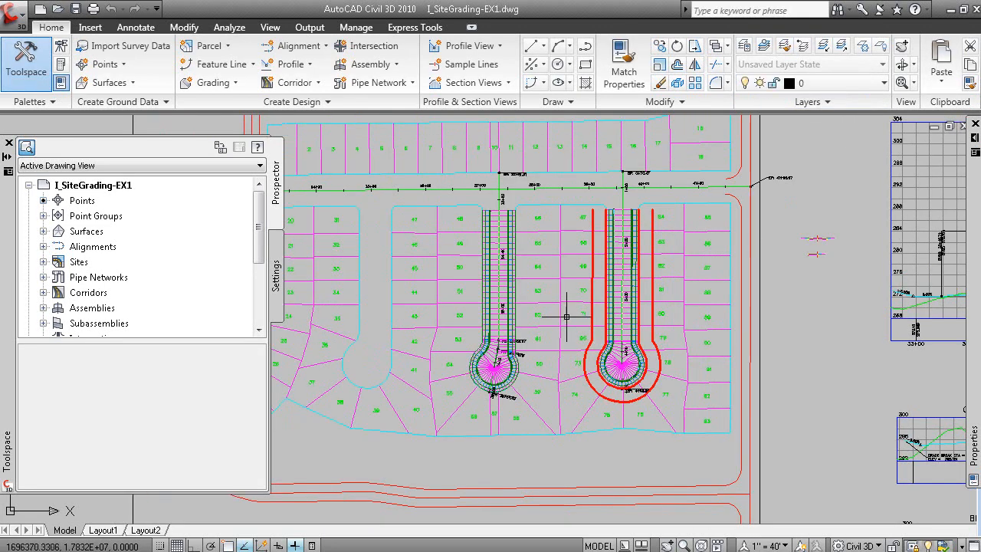
Step: Review the outer offset feature line's data and tools in the Elevation Editor, and return to the PowerPoint slides
left_click(652, 313)
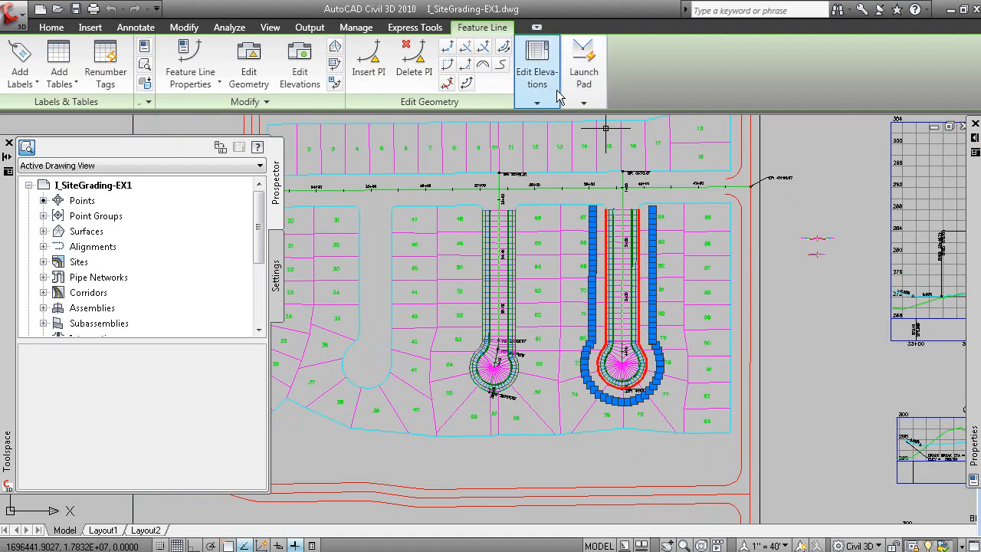
left_click(308, 59)
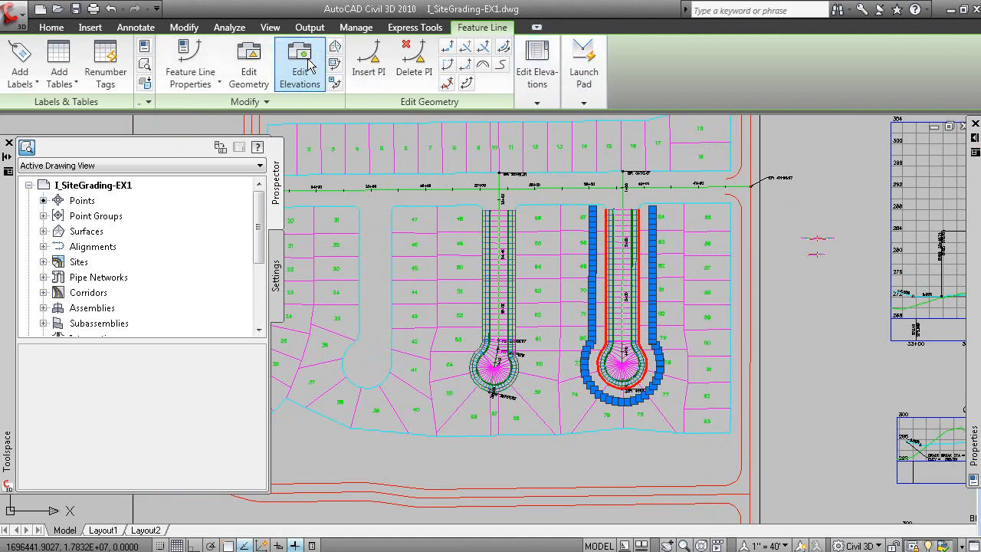
left_click(300, 84)
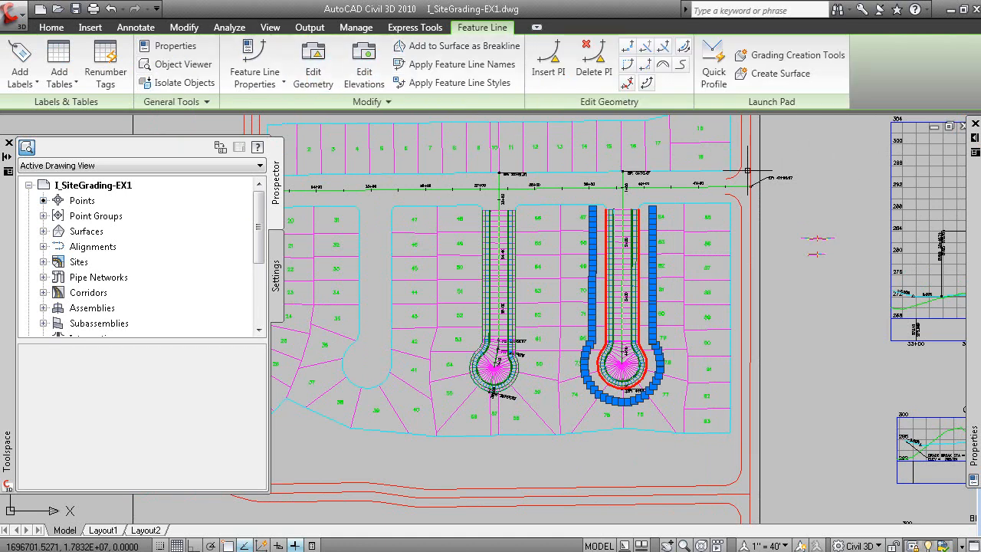
mouse_move(747, 171)
right_click(547, 168)
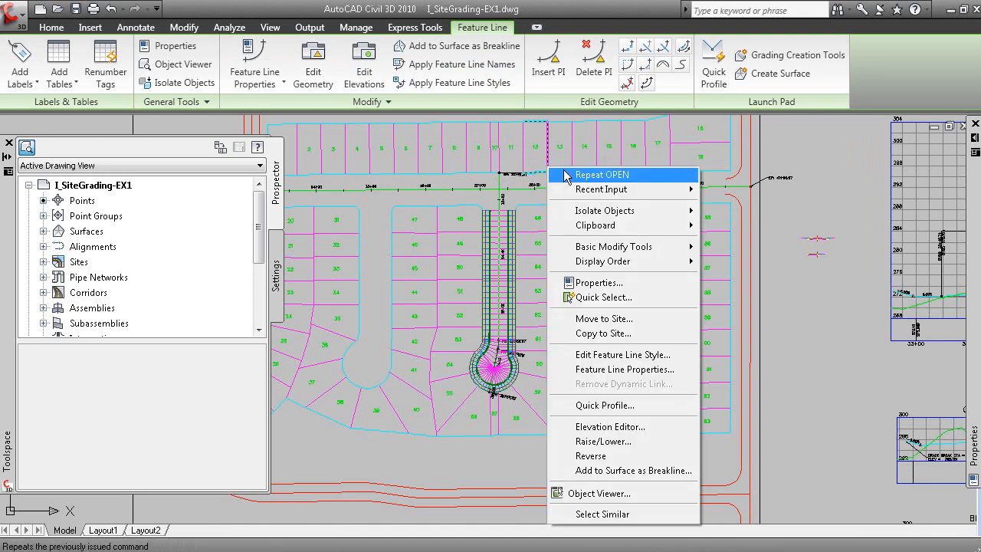
left_click(631, 427)
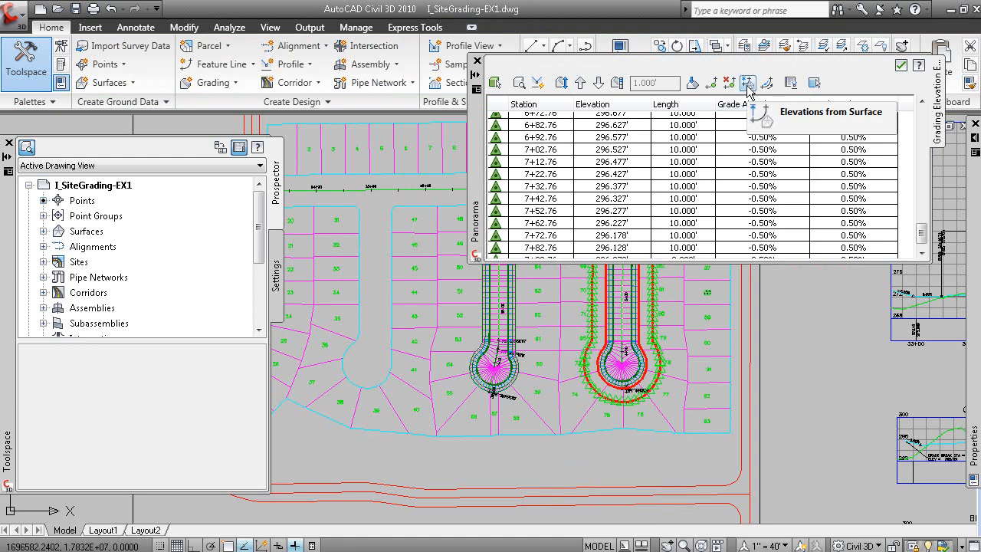
left_click(477, 61)
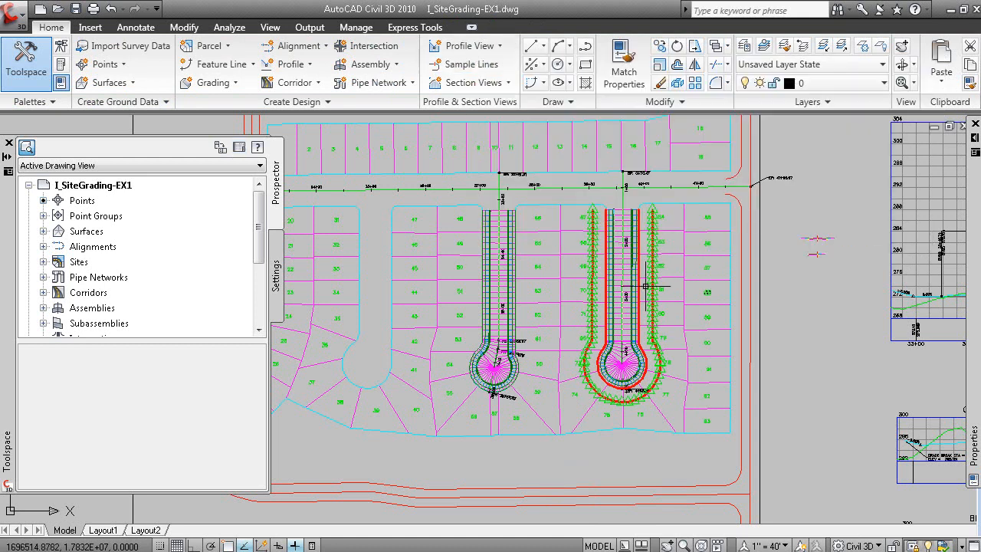
key("alt+Tab")
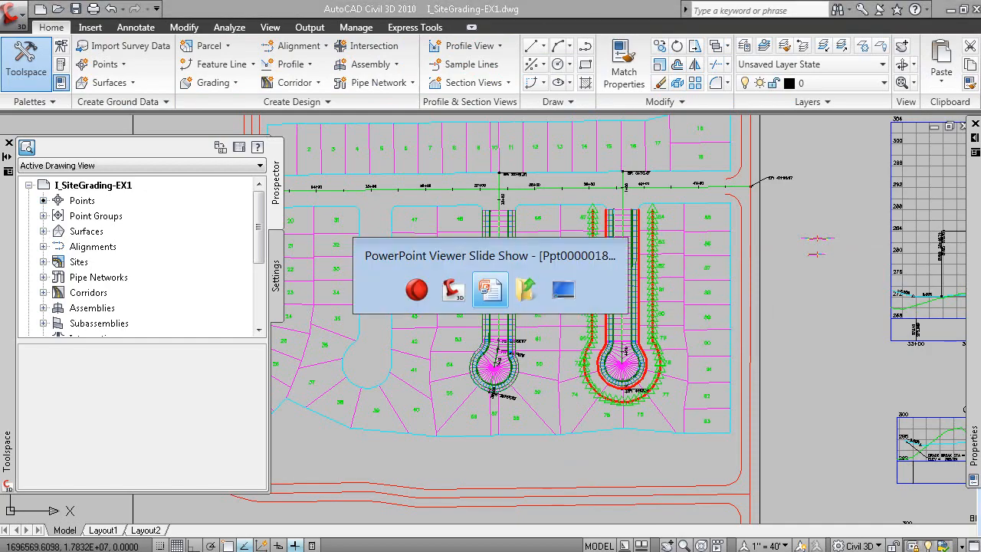